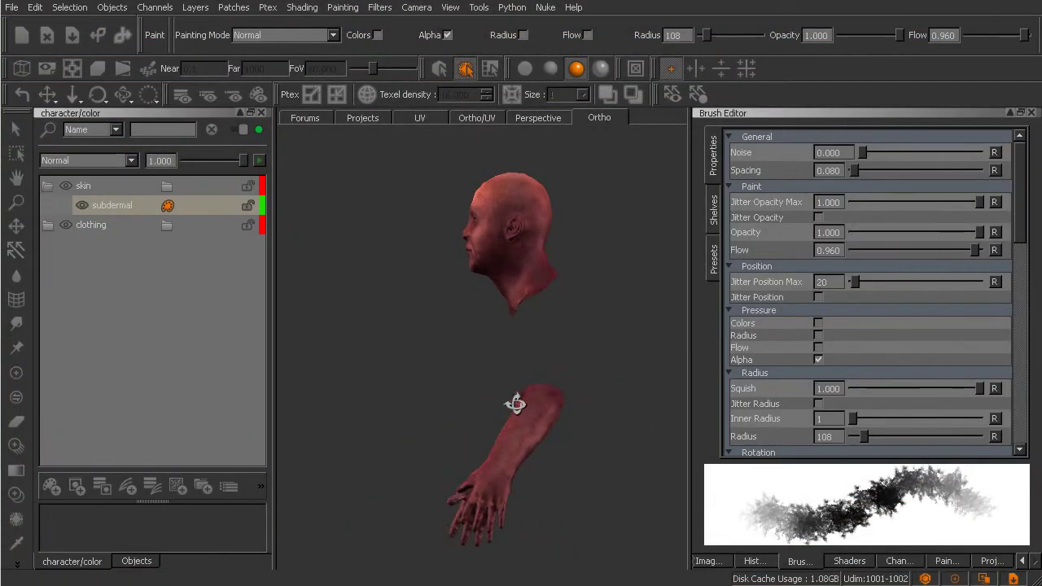
Inspect the subdermal paint on the head and arms from several angles.
alt+right_drag(514, 382, 537, 381)
alt+middle_drag(502, 388, 458, 349)
scroll(514, 348, up, 2)
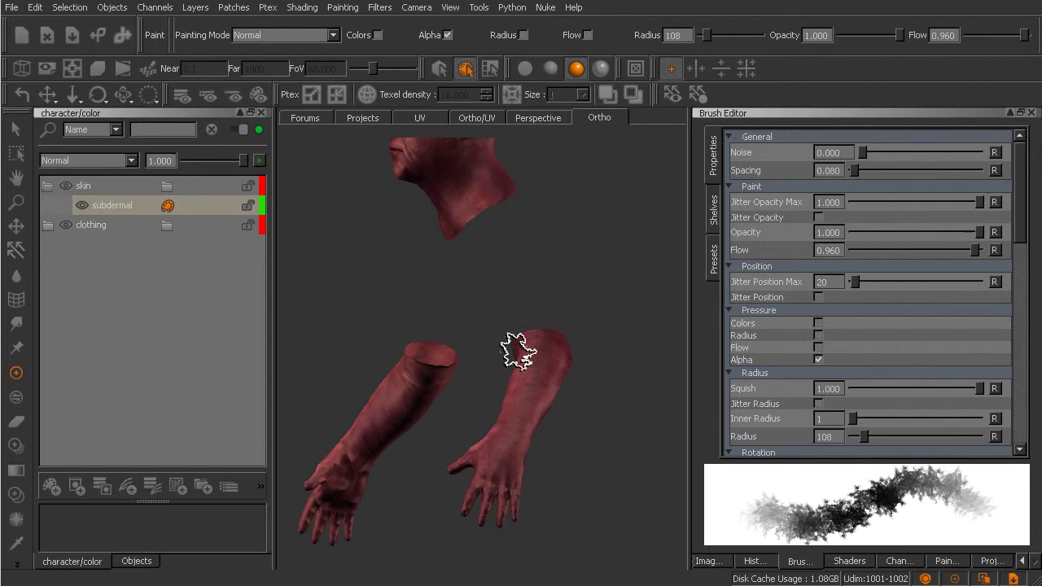
scroll(516, 400, up, 5)
mouse_move(514, 396)
alt+mouse_down()
mouse_move(598, 412)
mouse_move(535, 407)
alt+mouse_up()
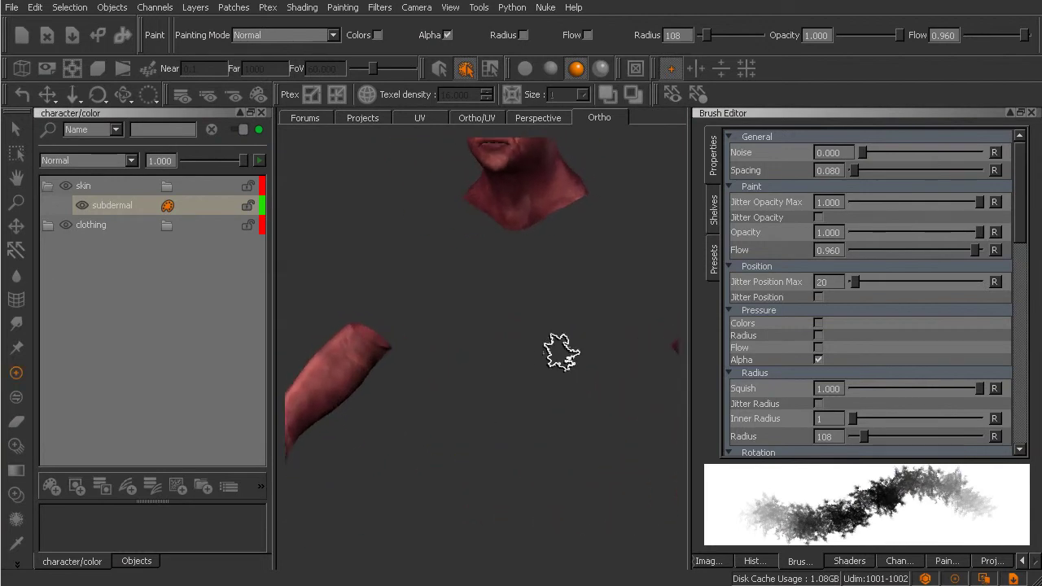
scroll(533, 343, down, 3)
alt+drag(551, 371, 508, 429)
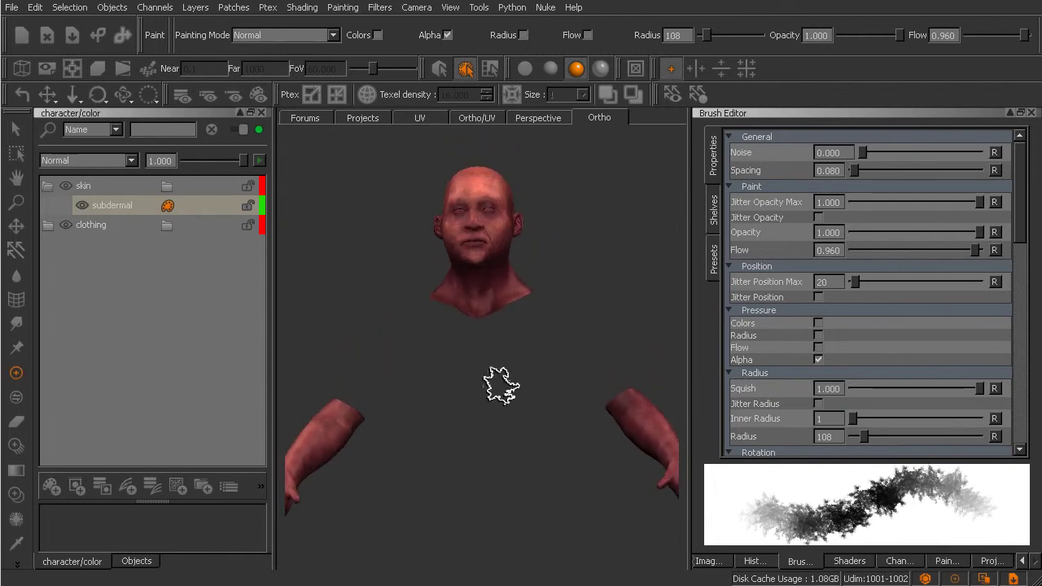
Add a layer above subdermal in the skin group and name it epidermal.
click(127, 486)
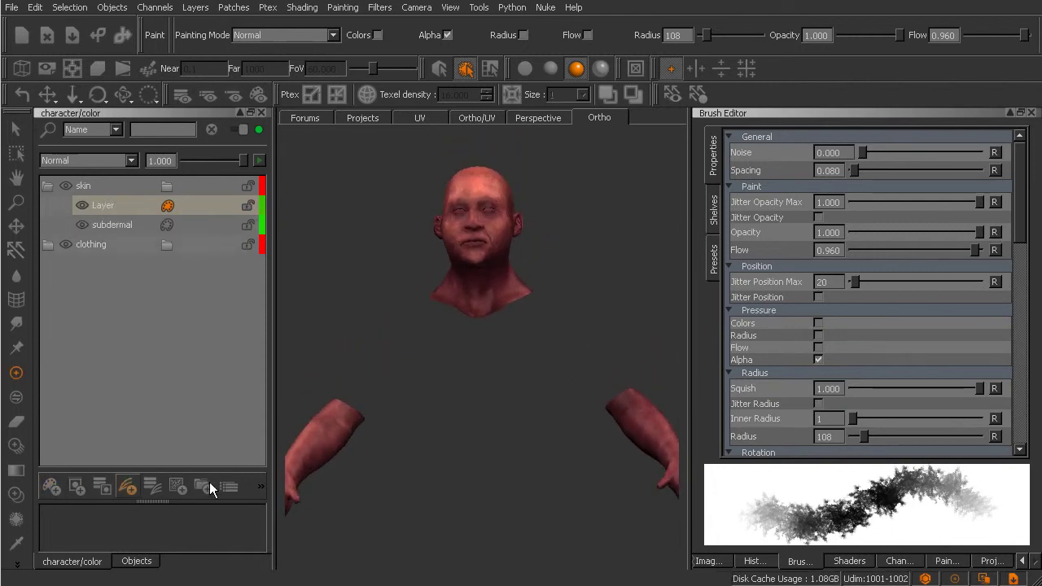
double_click(102, 209)
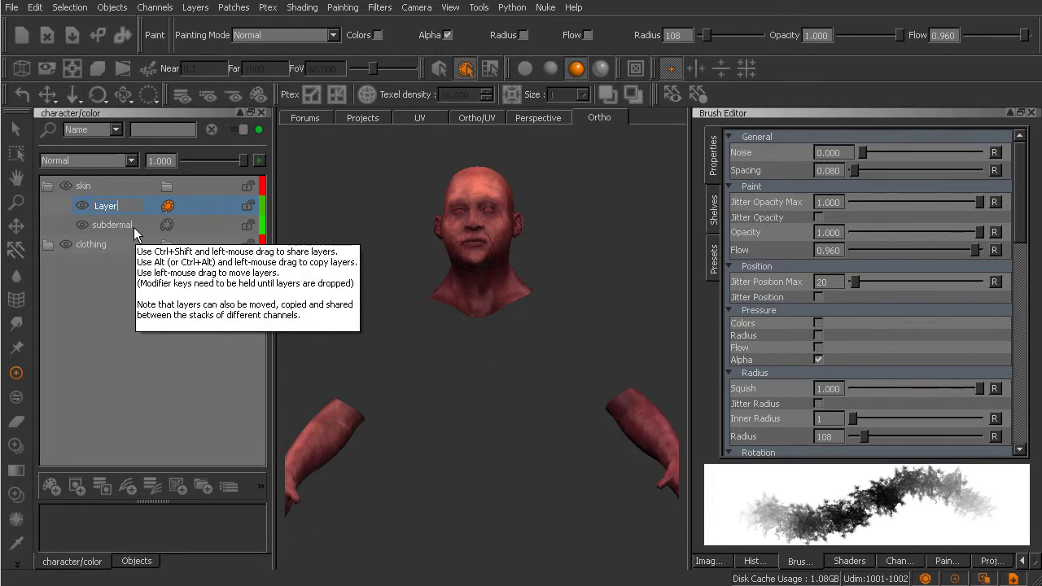
text(epidermal)
key(Return)
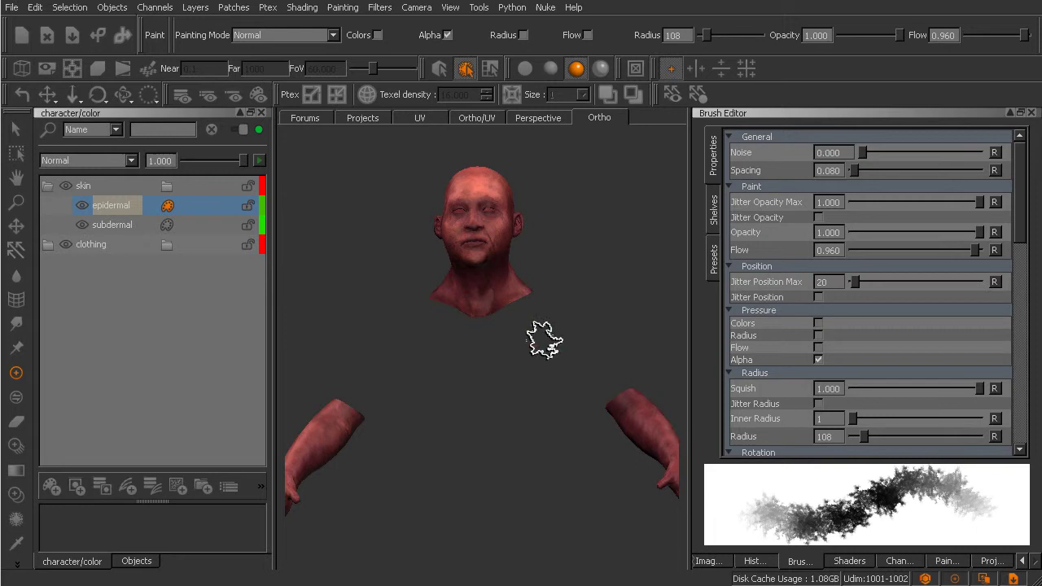
Display only the epidermal layer's paint by activating the Current Paint Target shader.
alt+middle_drag(508, 338, 514, 352)
middle_drag(487, 312, 498, 342)
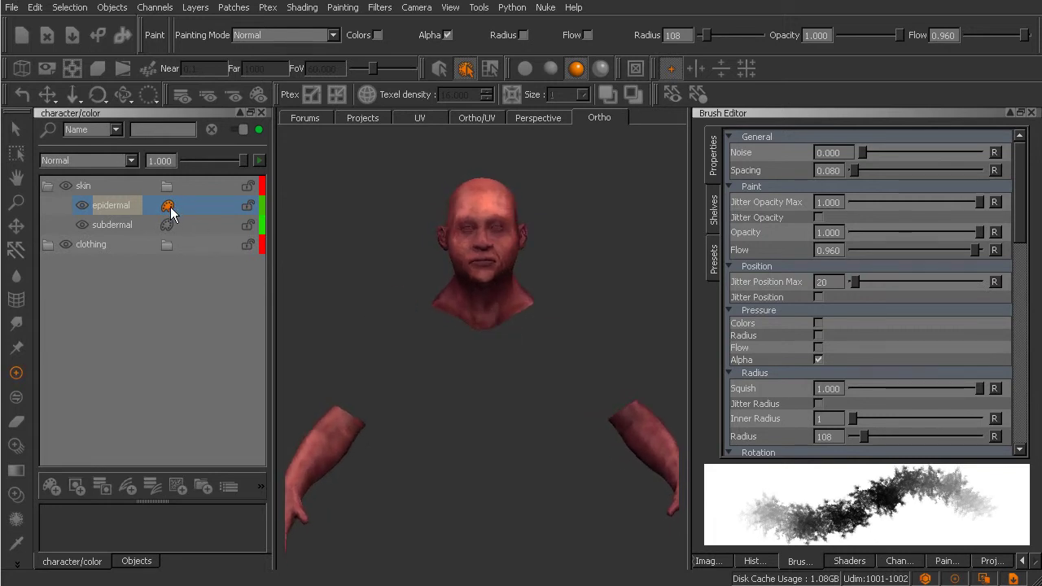
click(257, 95)
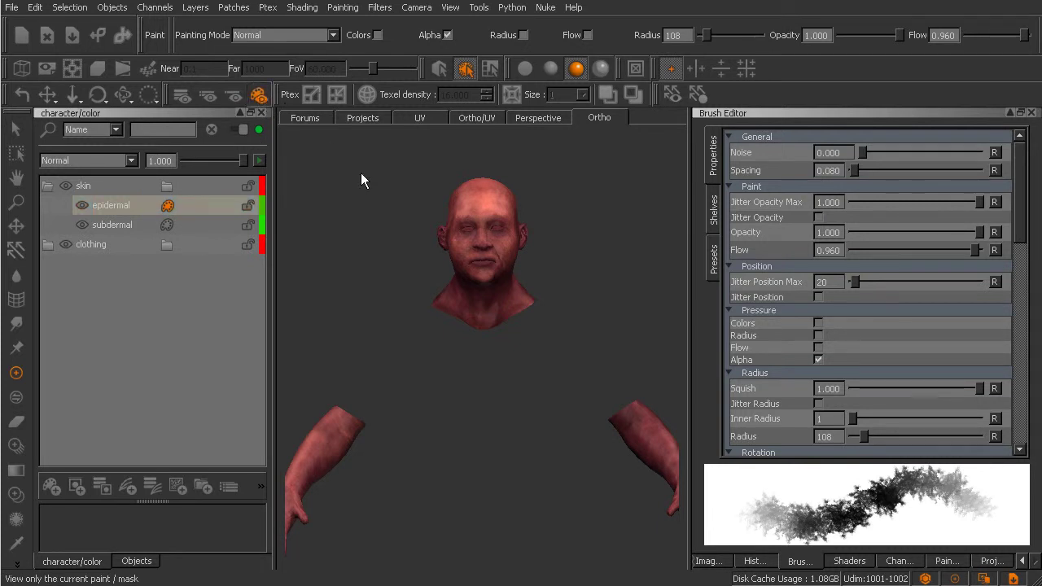
key(u)
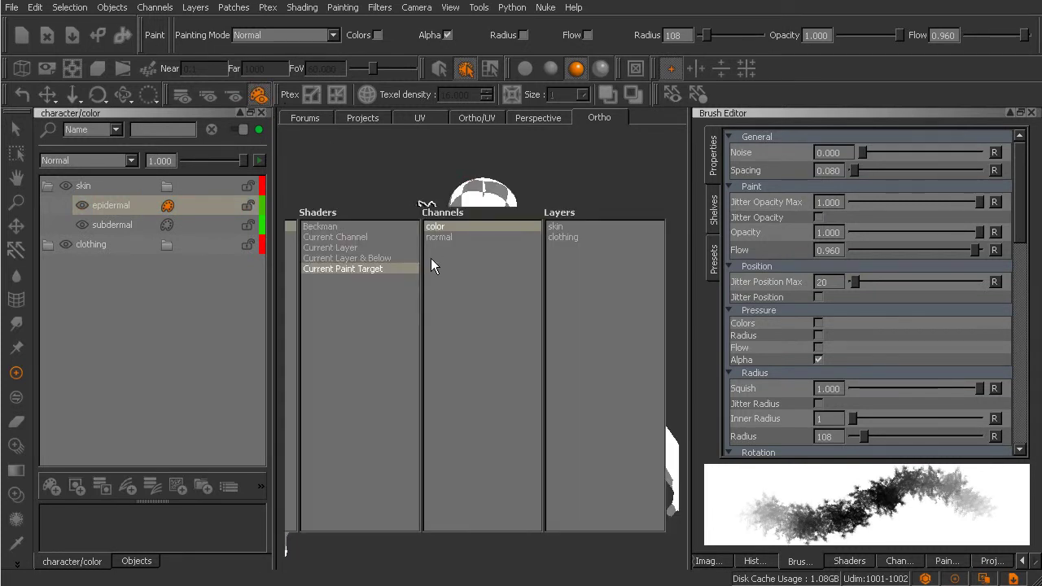
click(333, 268)
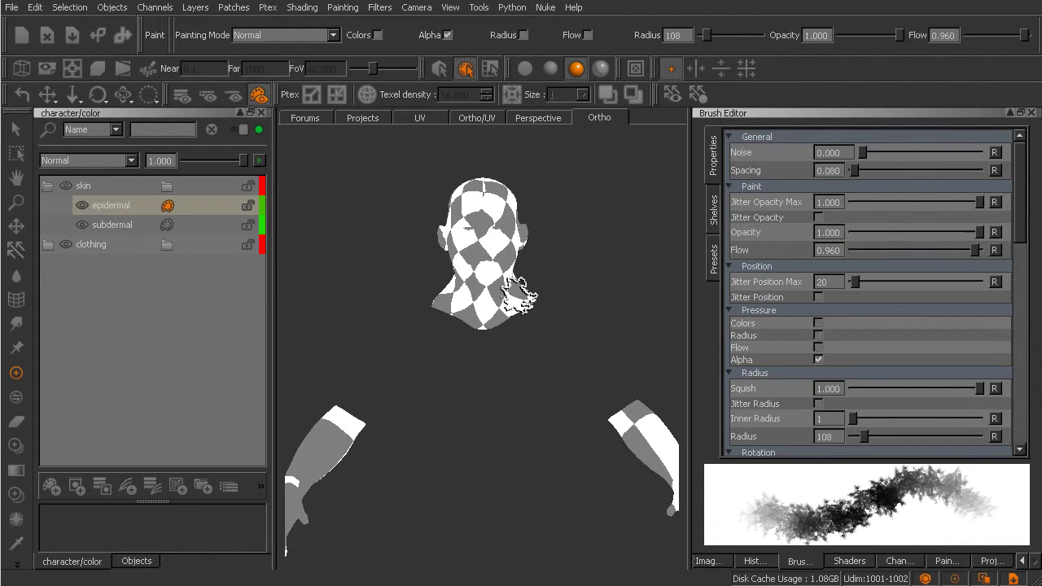
Choose the Hard100 basic brush, disable its pressure-controlled flow and set the flow to 0.950.
scroll(489, 328, down, 2)
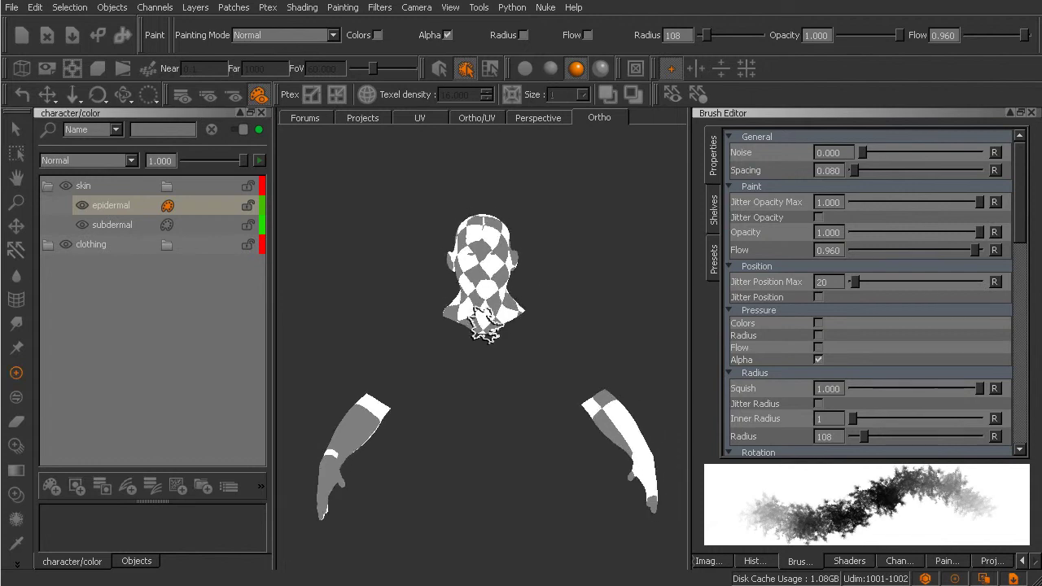
alt+middle_drag(478, 347, 525, 331)
ctrl+alt+drag(524, 331, 511, 342)
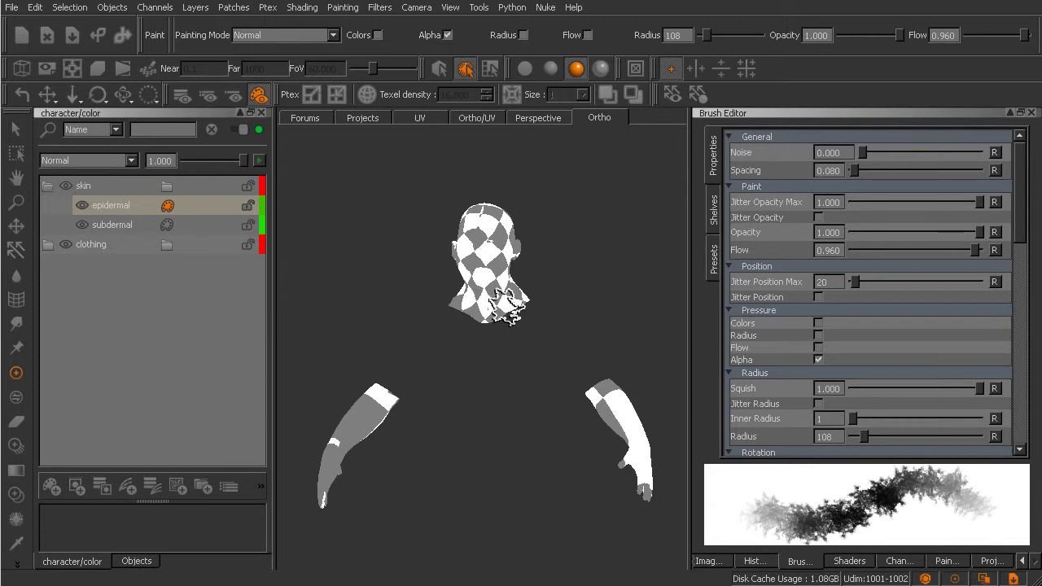
key(k)
click(350, 304)
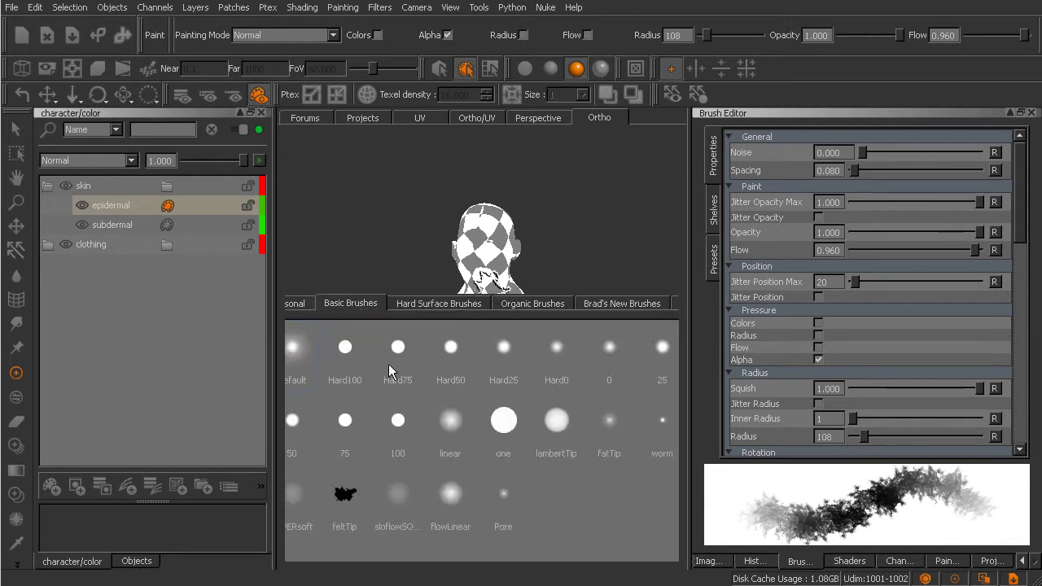
click(348, 347)
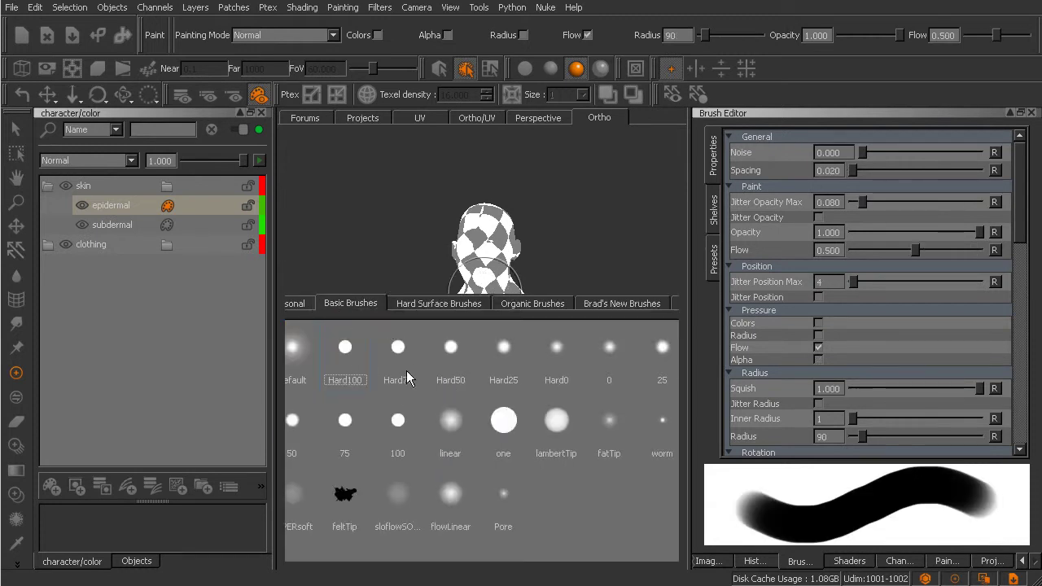
click(818, 347)
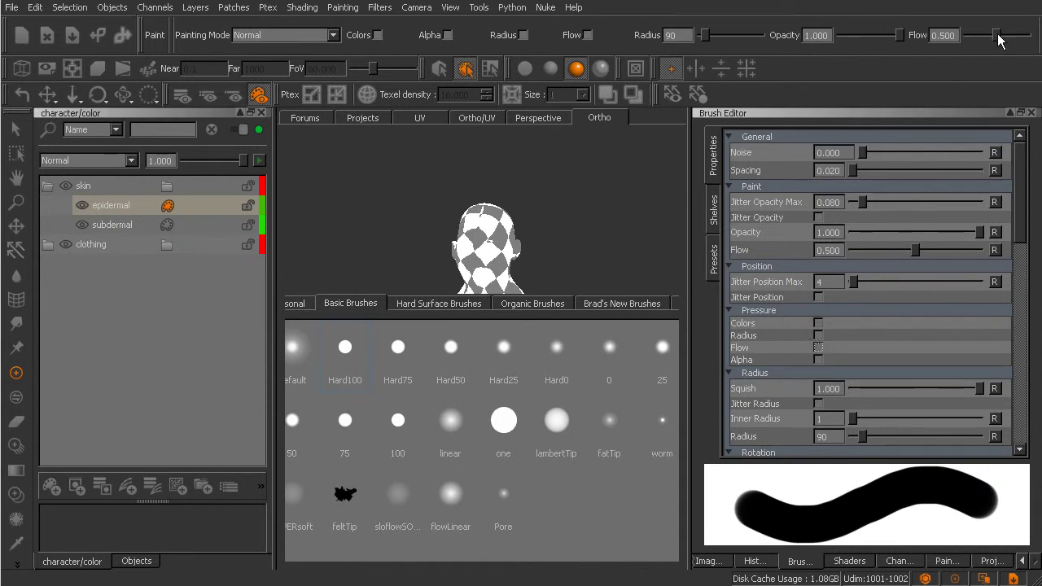
drag(996, 35, 1023, 35)
key(k)
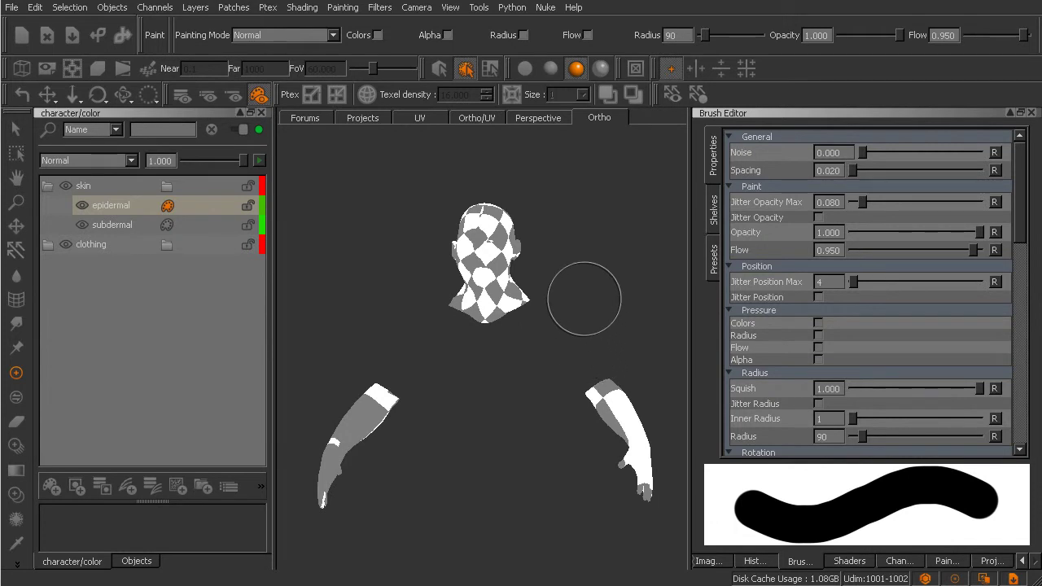
Load the tan swatch Color_7 from the project shelf as the paint color.
key(k)
key(b)
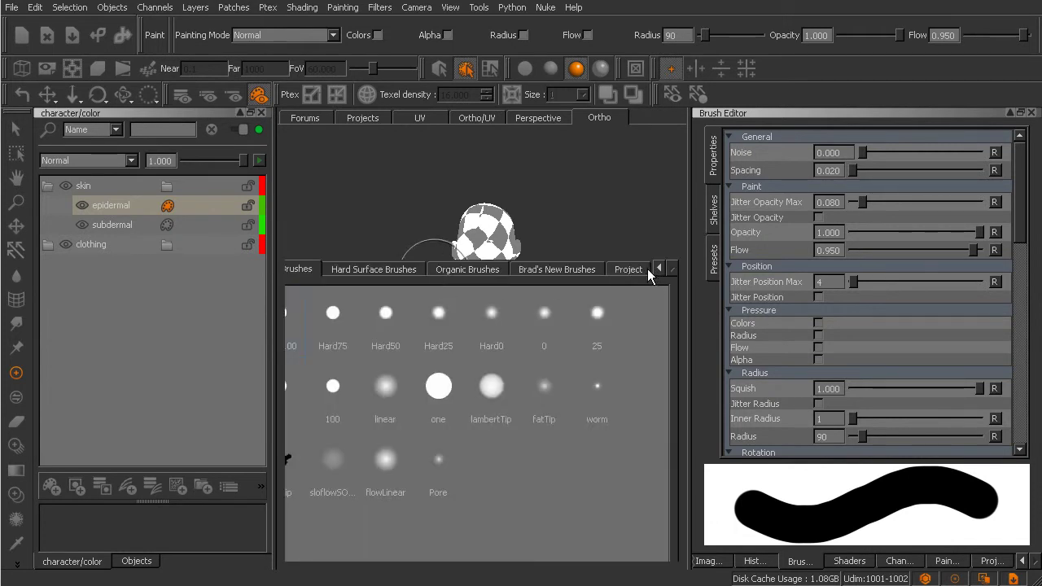
click(631, 269)
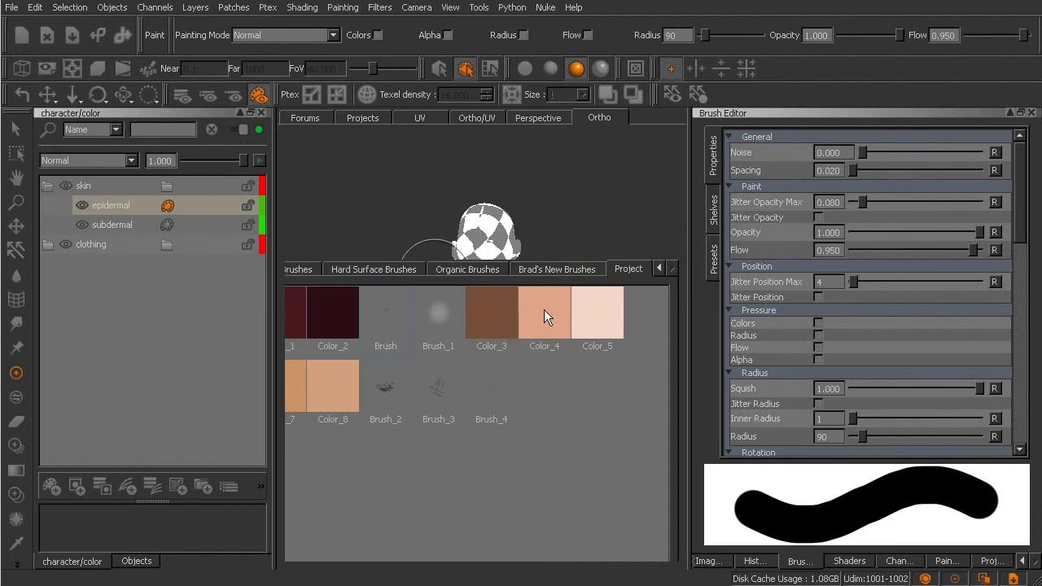
key(k)
key(k)
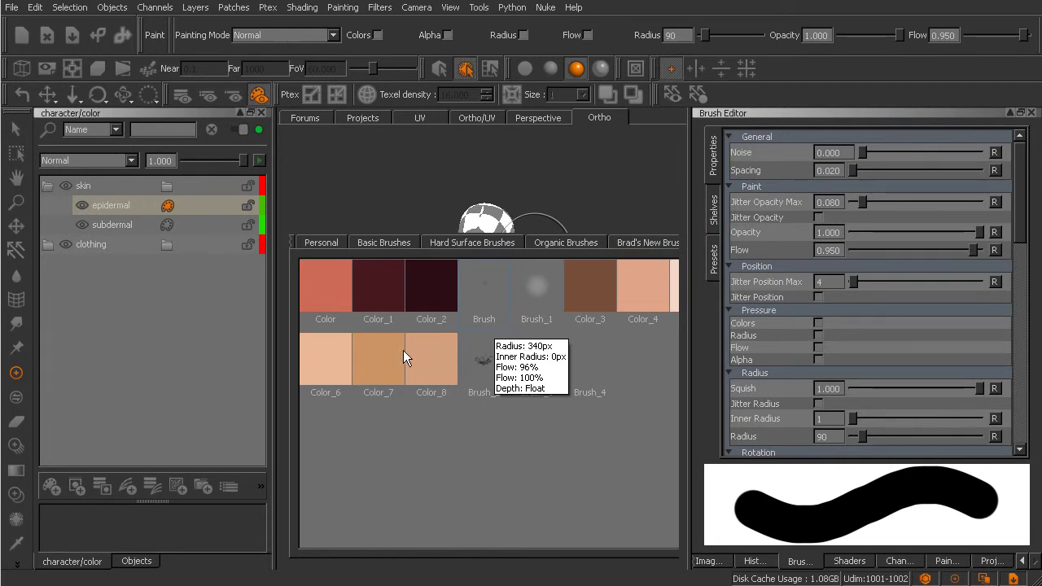
click(382, 360)
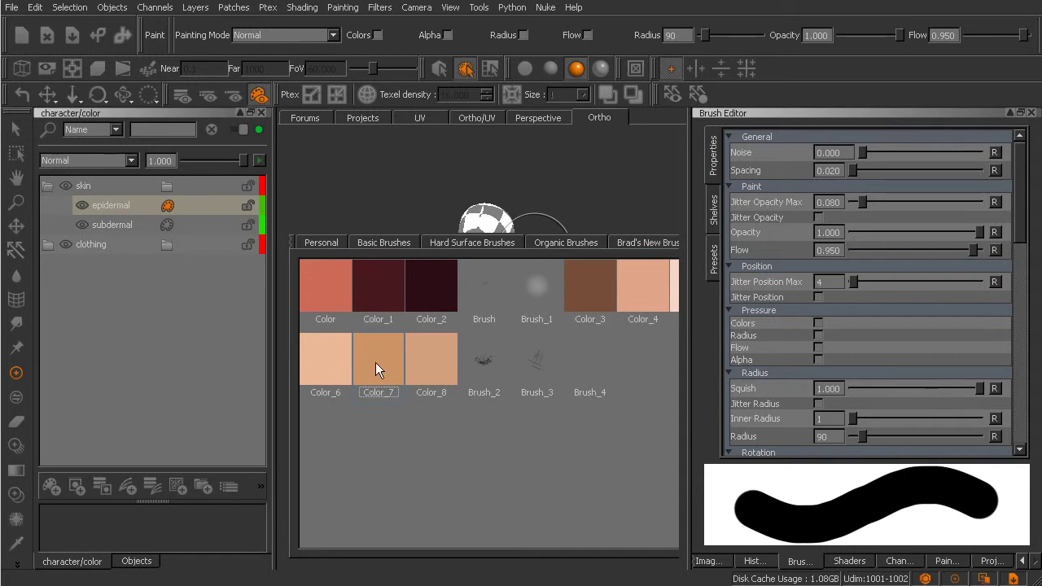
key(k)
Paint over all head and arm UV shells in the UV view with solid Color_7 and bake the paint.
alt+middle_drag(505, 310, 512, 326)
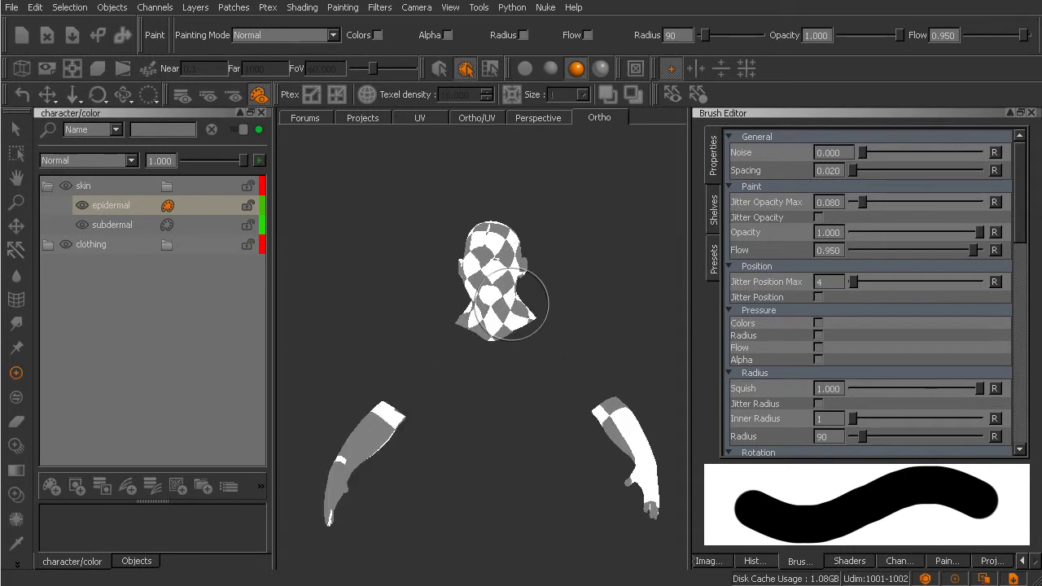
click(421, 118)
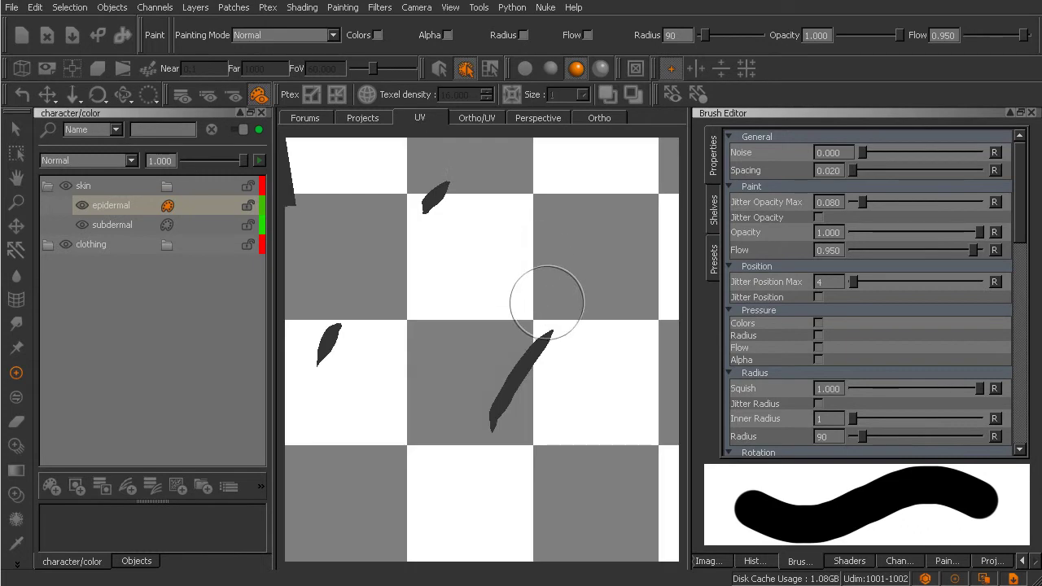
scroll(548, 293, down, 5)
alt+middle_drag(402, 385, 445, 372)
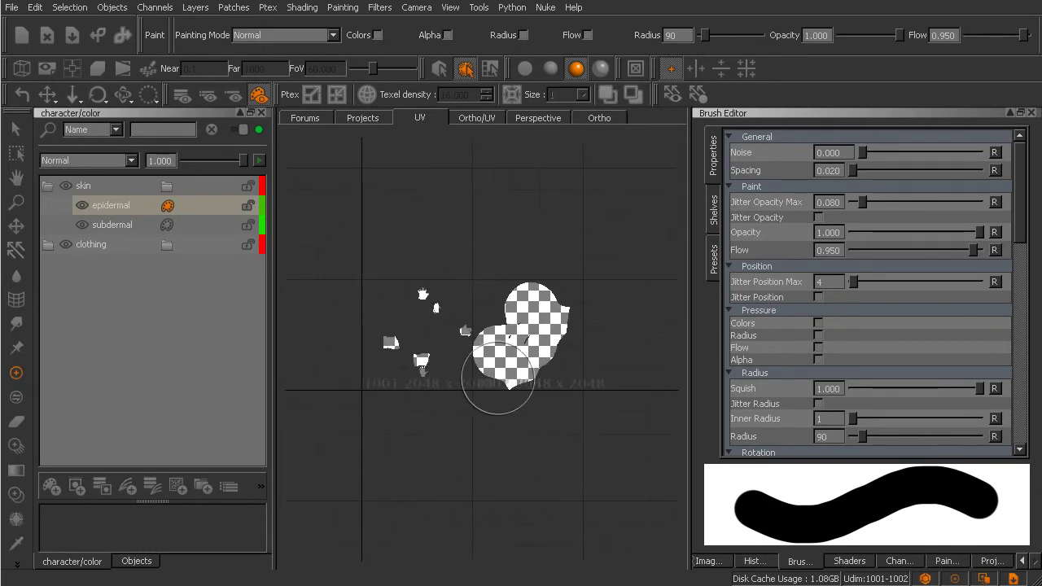
key(s)
key(p)
mouse_move(562, 296)
mouse_down()
mouse_move(529, 369)
mouse_move(506, 384)
mouse_move(474, 371)
mouse_move(442, 392)
mouse_move(408, 373)
mouse_move(411, 321)
mouse_move(507, 375)
mouse_move(529, 321)
mouse_move(428, 369)
mouse_up()
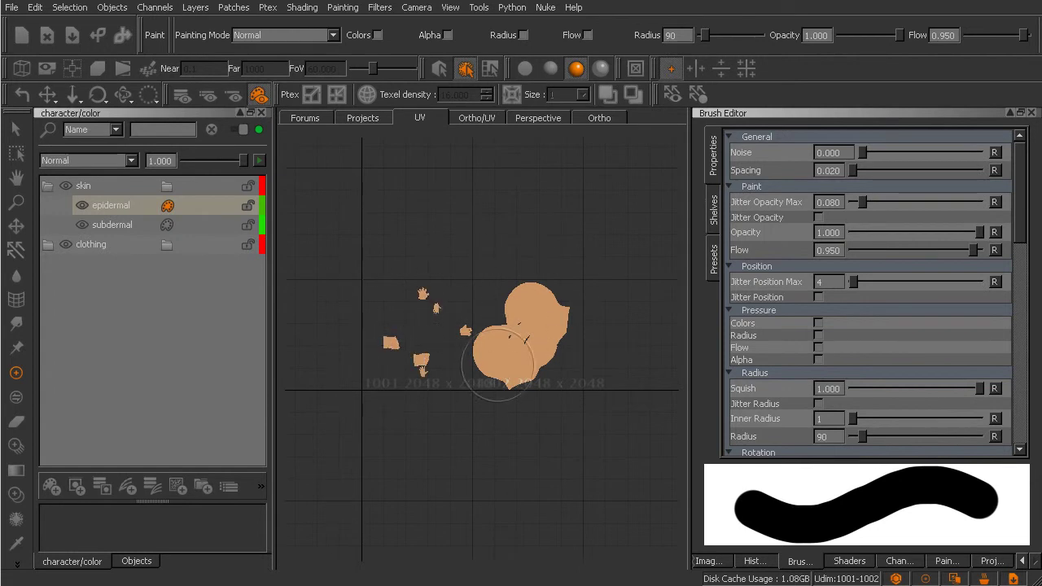
key(b)
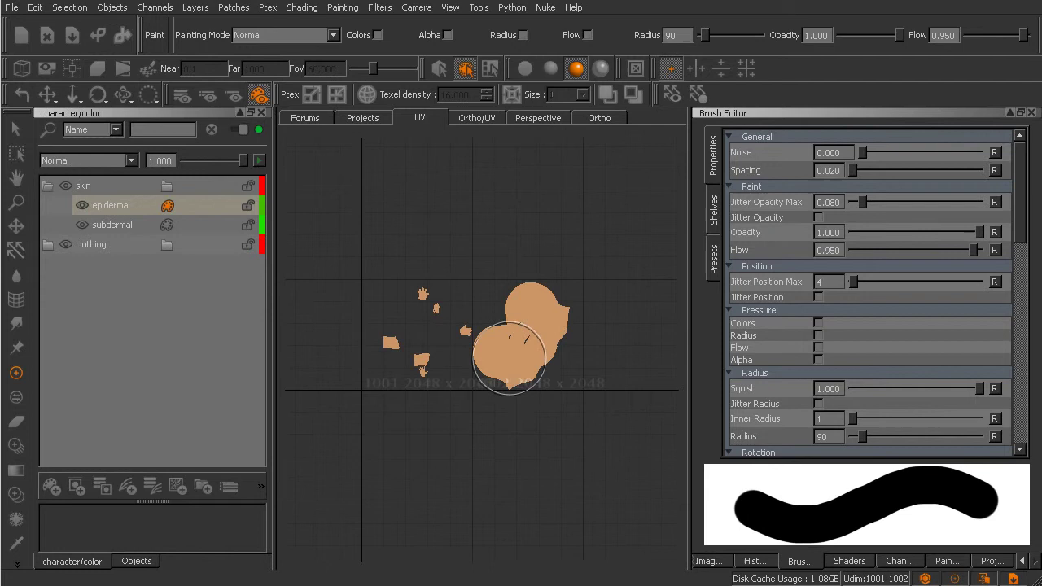
Return to the orthographic view and display the character with the Beckman shader.
click(600, 118)
scroll(529, 342, up, 2)
mouse_move(538, 364)
middle_down()
mouse_move(533, 380)
mouse_move(565, 371)
middle_up()
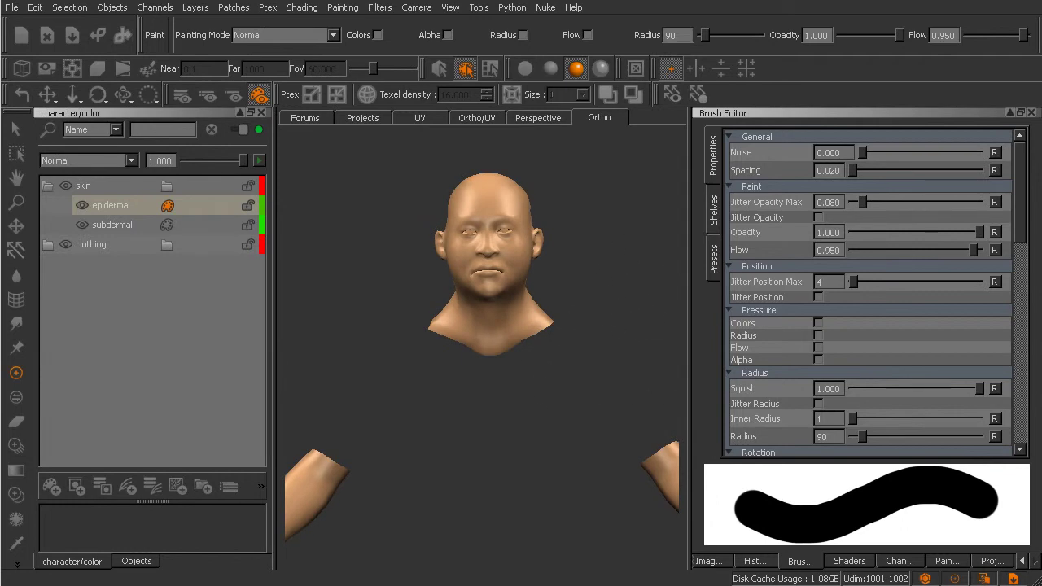
click(849, 561)
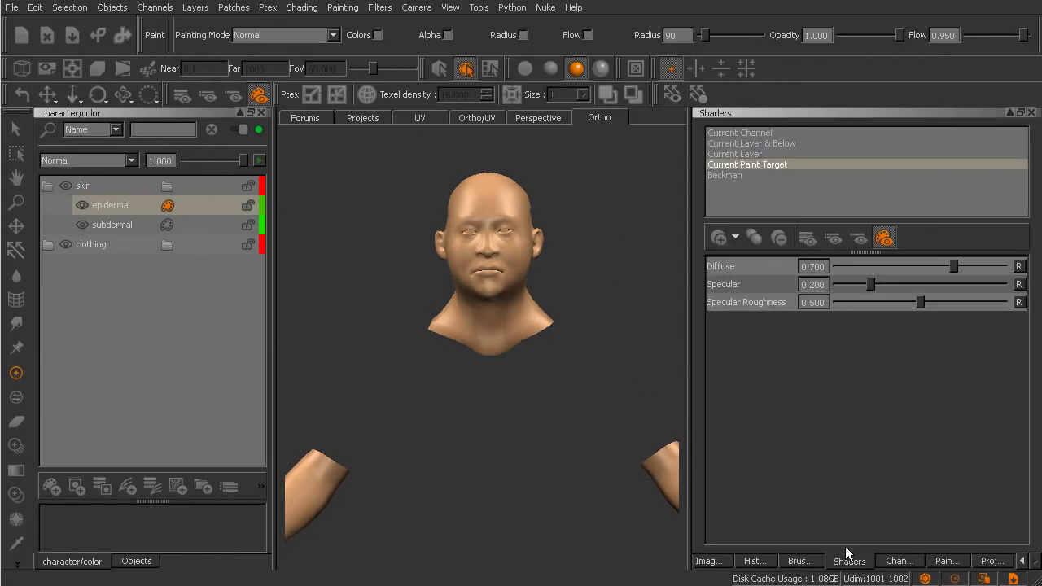
click(757, 175)
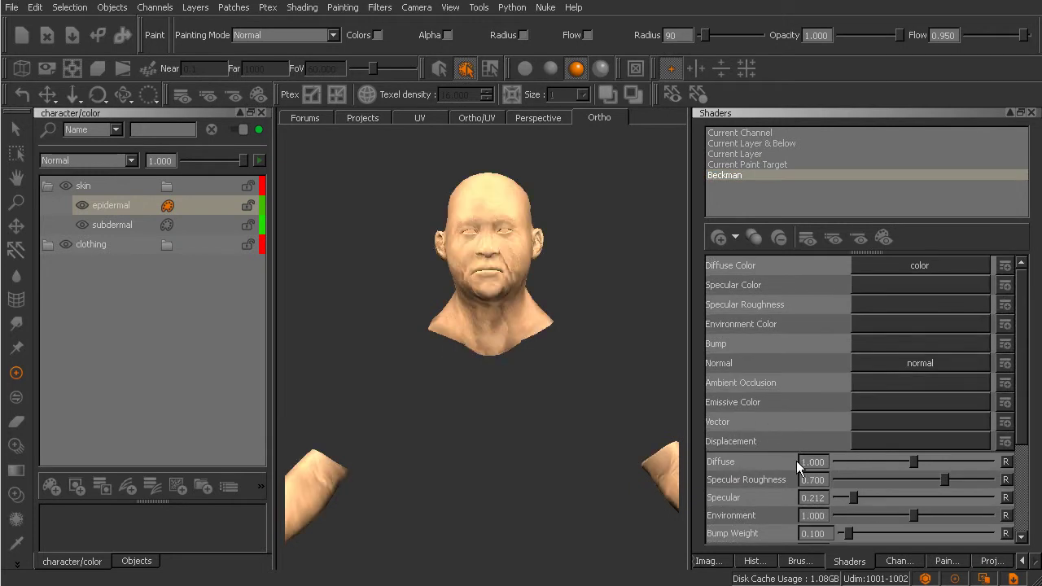
Examine the head close up under the Beckman shader and look through the shader's settings.
alt+drag(584, 419, 545, 456)
alt+right_drag(502, 375, 551, 410)
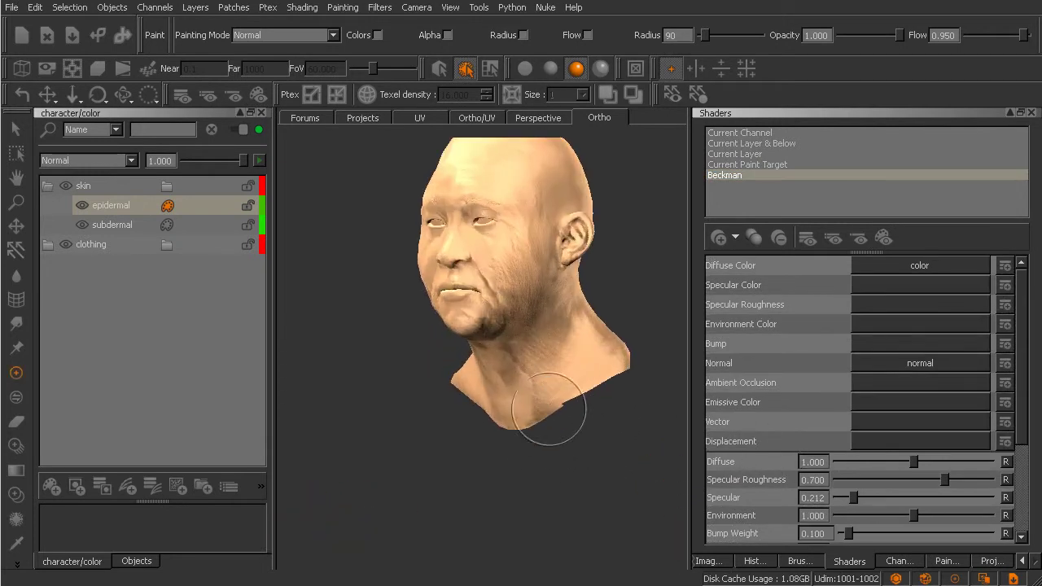
drag(1020, 435, 1023, 487)
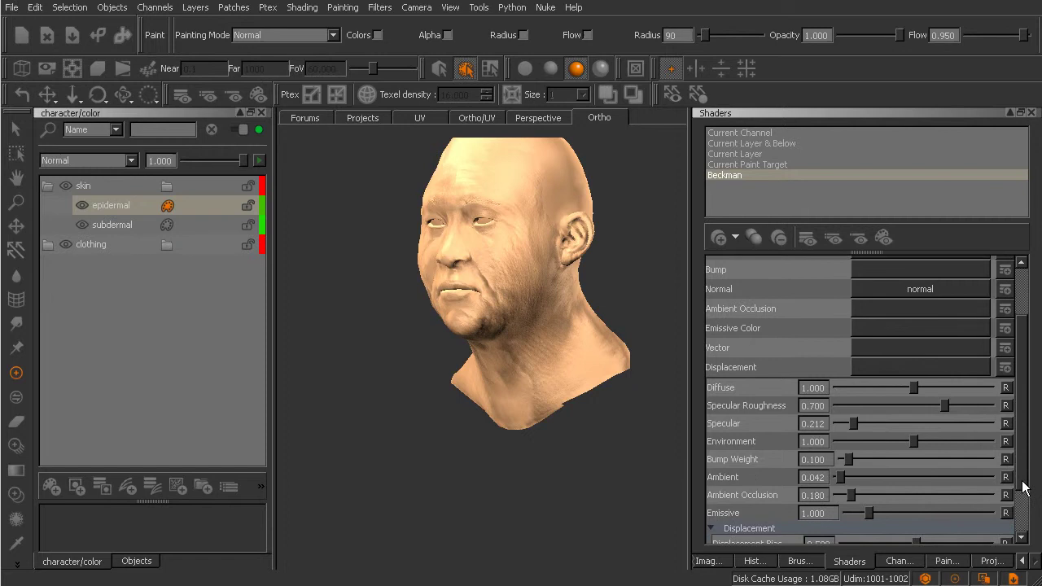
alt+middle_drag(513, 367, 511, 432)
alt+right_drag(506, 429, 569, 407)
alt+middle_drag(569, 406, 551, 445)
mouse_move(551, 445)
alt+mouse_down()
mouse_move(616, 447)
mouse_move(594, 446)
mouse_move(589, 417)
mouse_move(548, 442)
mouse_move(557, 444)
alt+mouse_up()
scroll(586, 424, down, 3)
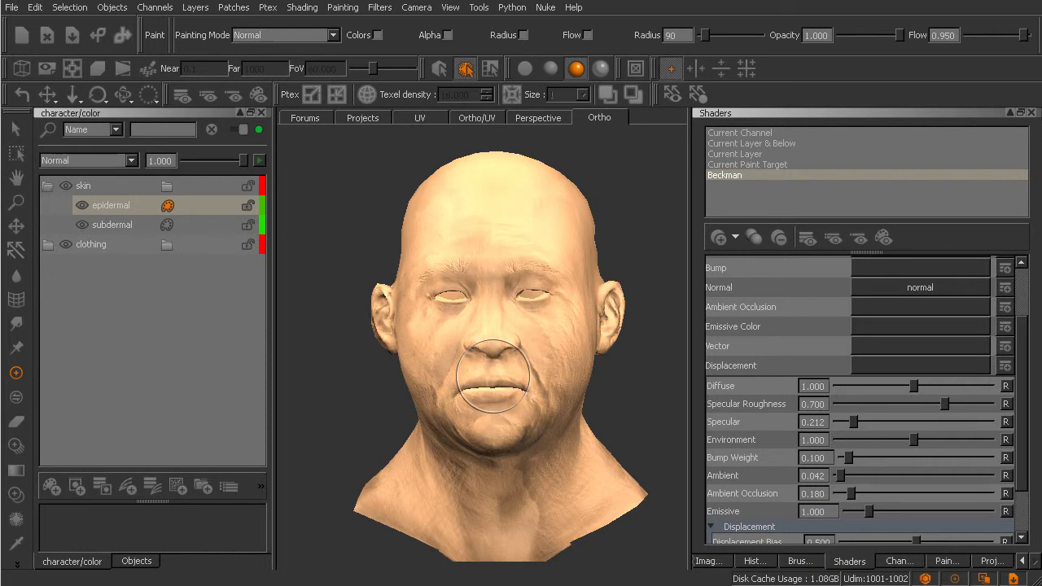
Add an HSL adjustment to the epidermal layer and open the layer's adjustment stack.
click(155, 484)
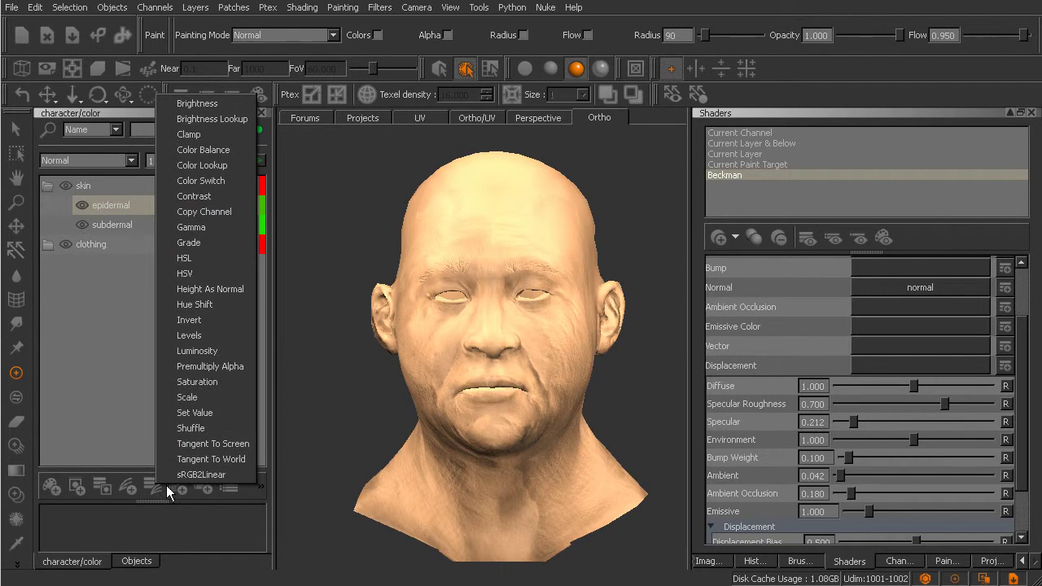
click(205, 261)
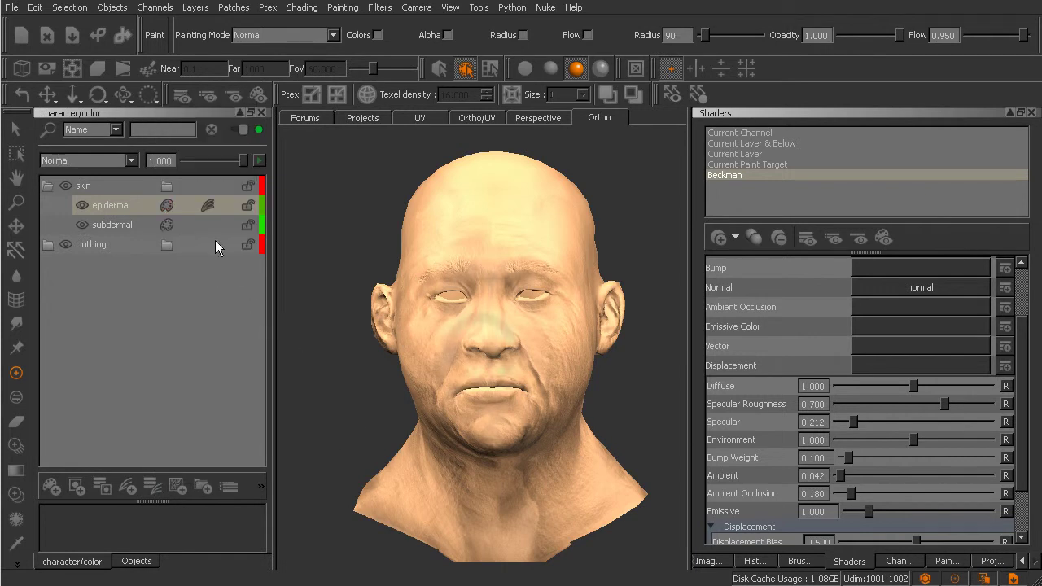
click(207, 207)
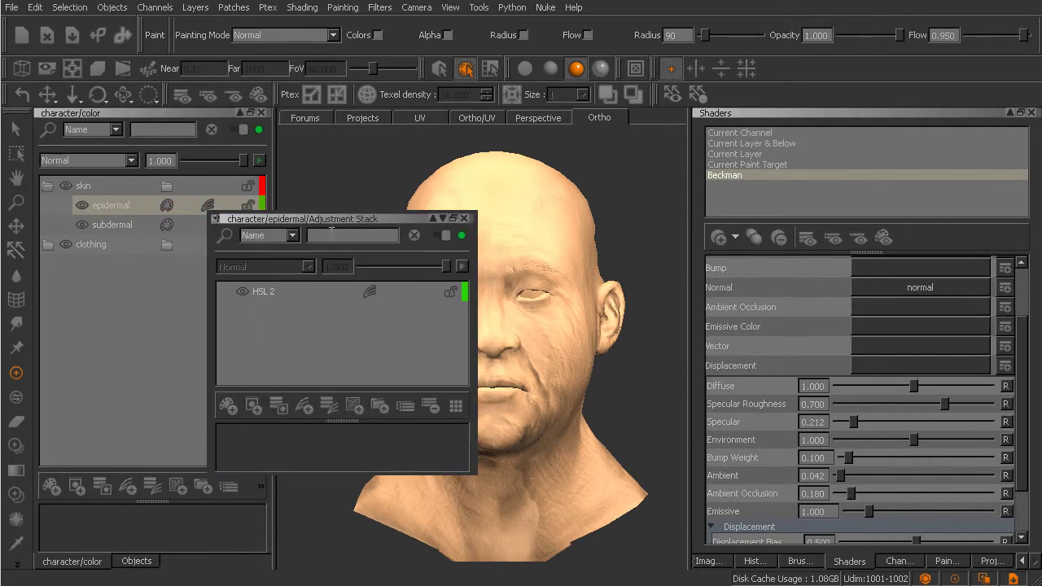
drag(345, 222, 311, 243)
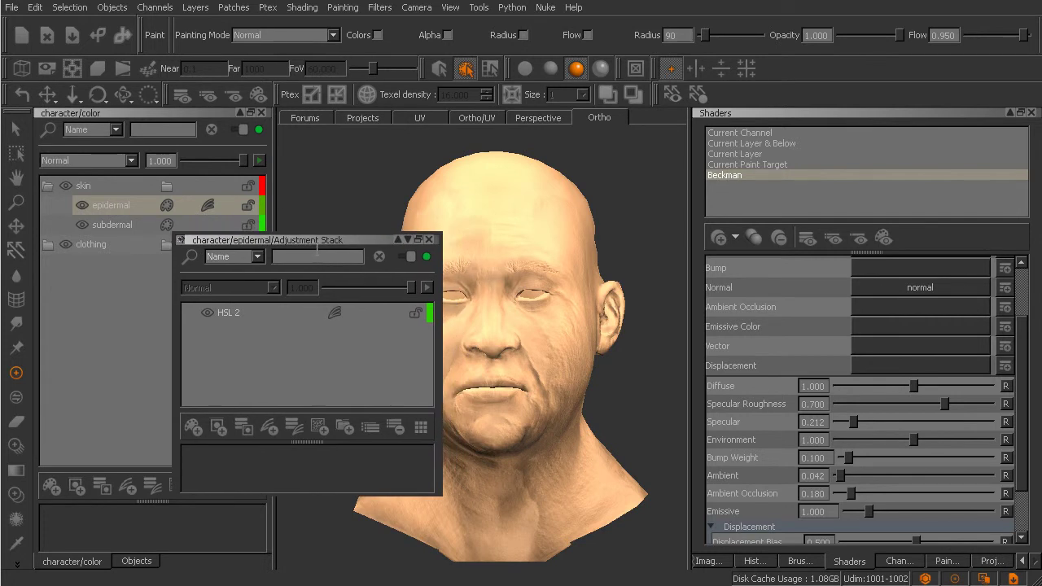
Select the HSL adjustment in the epidermal layer's stack and enlarge its settings area to reveal all sliders.
mouse_move(557, 321)
middle_down()
mouse_move(547, 372)
mouse_move(602, 371)
mouse_move(549, 367)
mouse_move(582, 386)
mouse_move(551, 395)
mouse_move(606, 393)
mouse_move(577, 396)
mouse_move(603, 396)
mouse_move(542, 364)
middle_up()
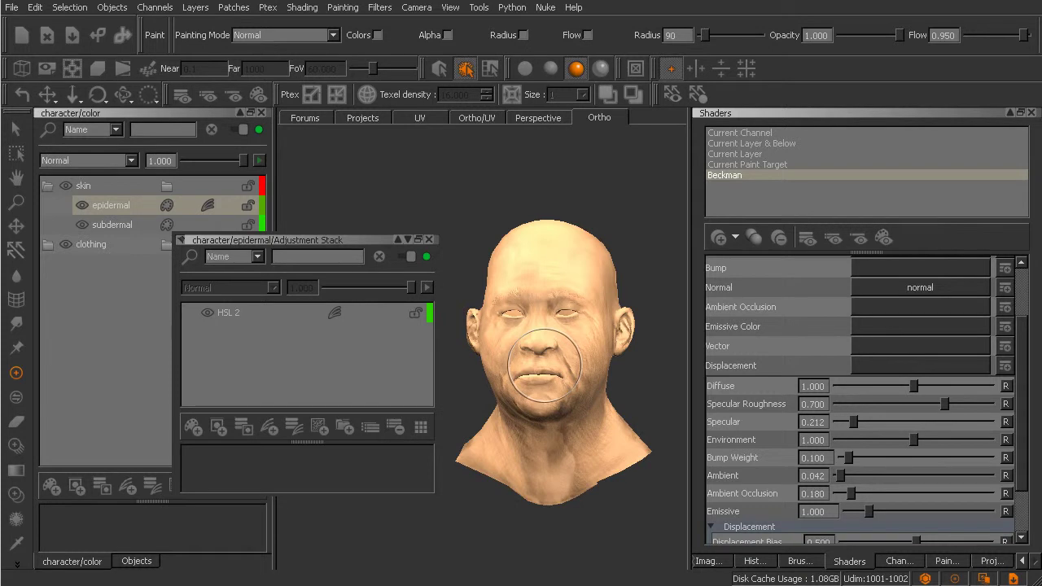
mouse_move(544, 366)
middle_down()
mouse_move(559, 341)
mouse_move(533, 336)
mouse_move(566, 366)
middle_up()
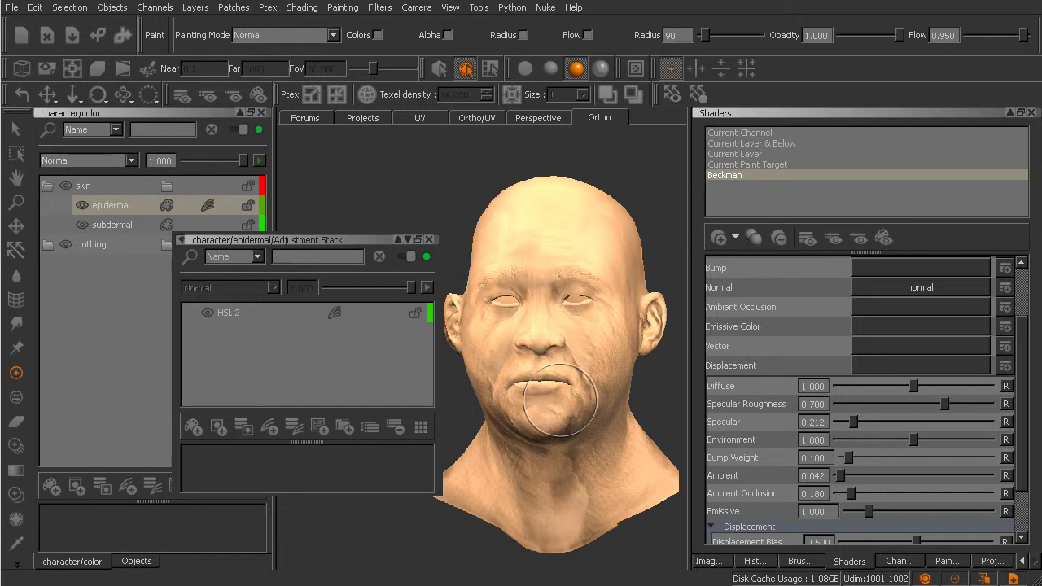
click(304, 311)
drag(307, 437, 324, 401)
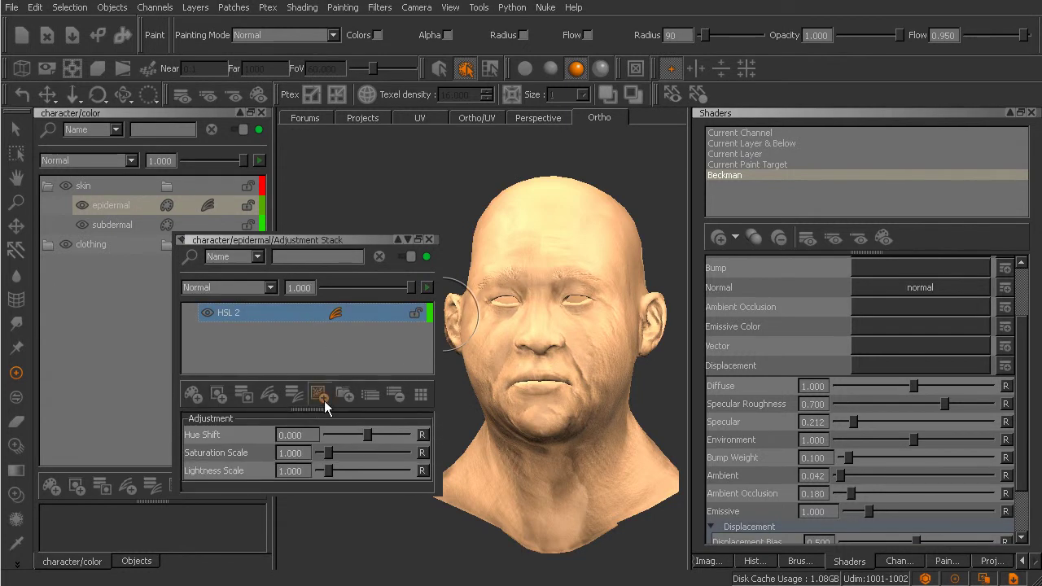
Try a Saturation Scale of 0.926 on the HSL adjustment, reset it, and try 0.85 instead.
click(329, 452)
drag(328, 452, 327, 452)
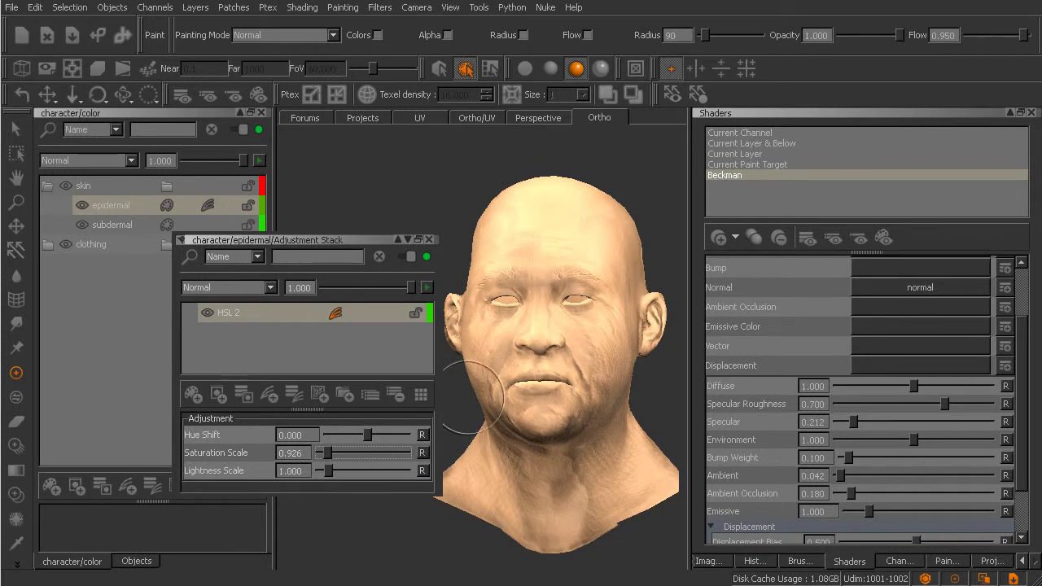
alt+right_drag(557, 324, 577, 340)
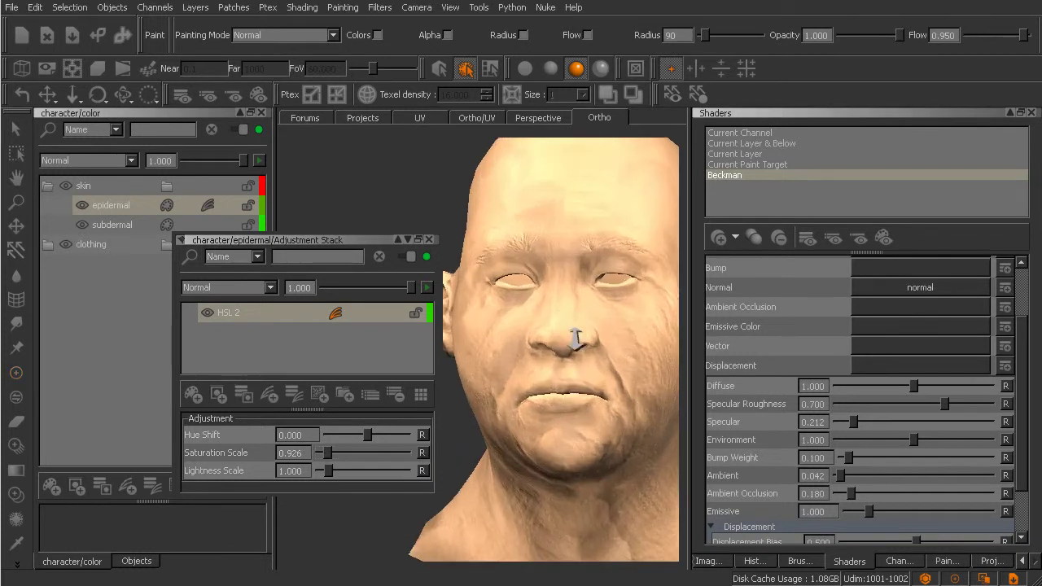
click(420, 452)
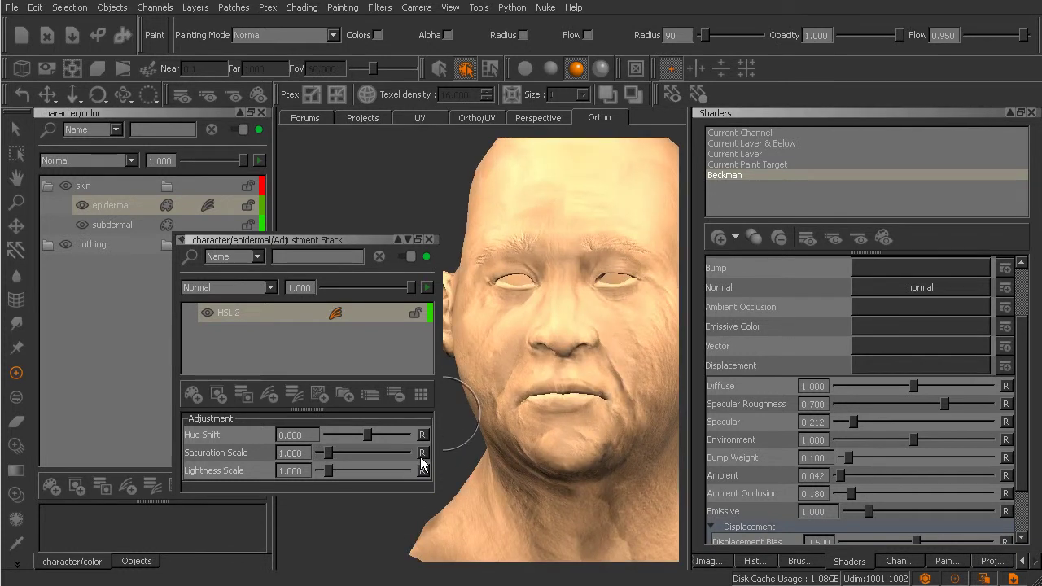
double_click(308, 453)
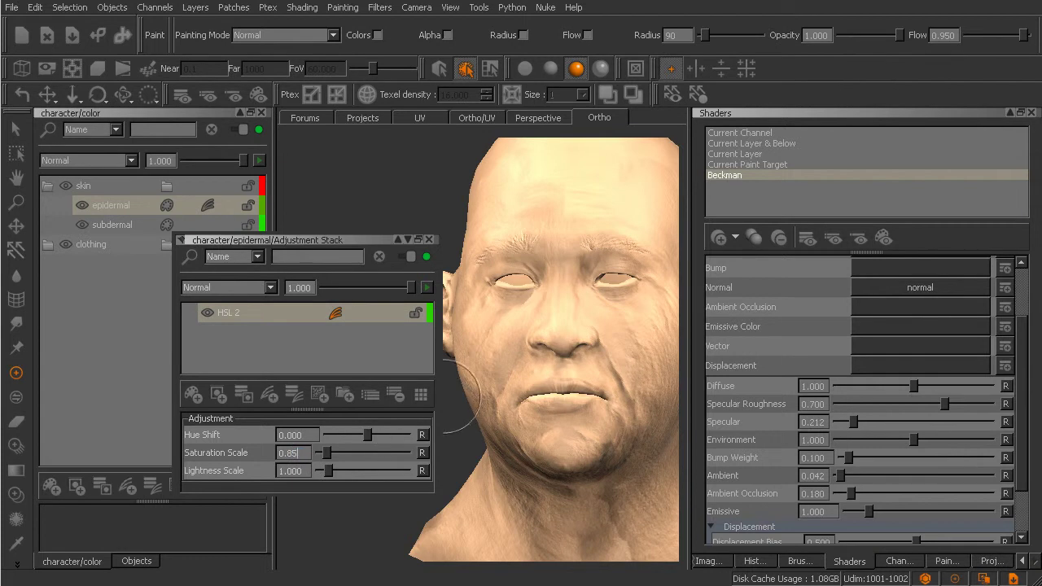
alt+middle_drag(597, 355, 565, 354)
alt+drag(572, 369, 608, 388)
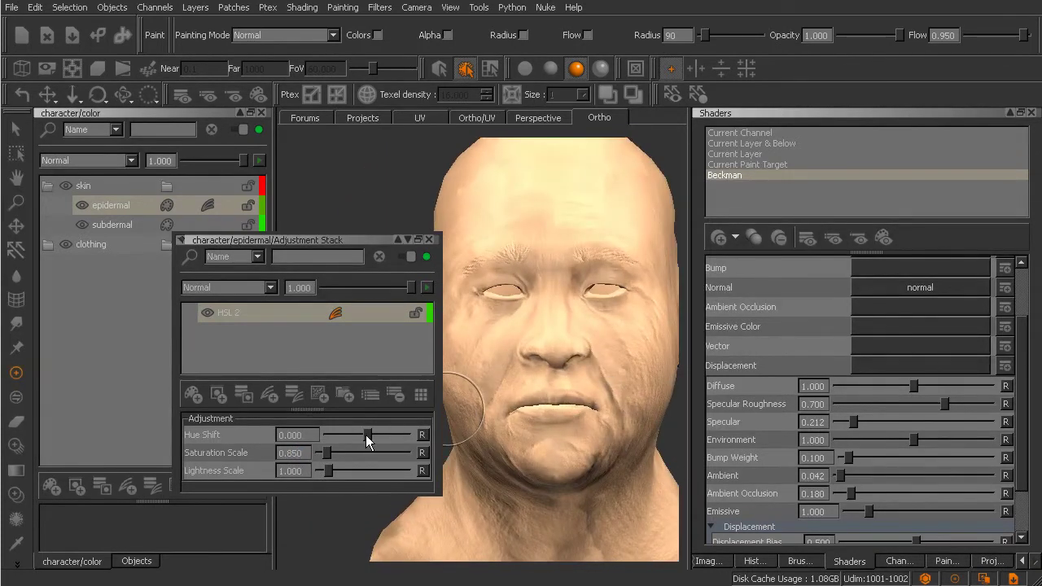
Set the HSL adjustment's Hue Shift to 0.500.
drag(367, 435, 367, 433)
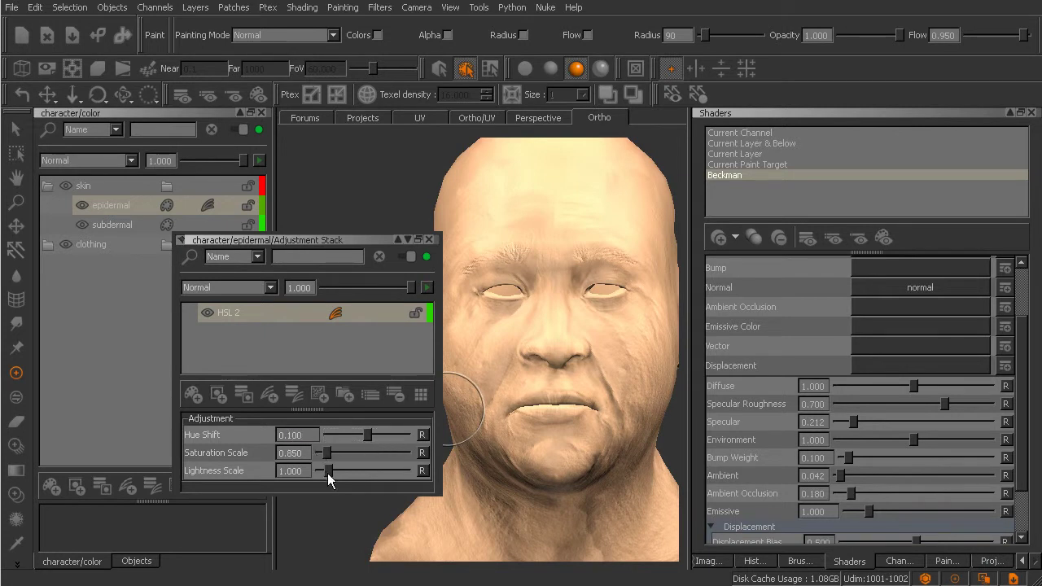
drag(368, 437, 371, 436)
key(Return)
mouse_move(606, 410)
ctrl+alt+mouse_down()
mouse_move(569, 420)
mouse_move(586, 451)
mouse_move(549, 447)
mouse_move(570, 445)
mouse_move(572, 429)
mouse_move(570, 443)
ctrl+alt+mouse_up()
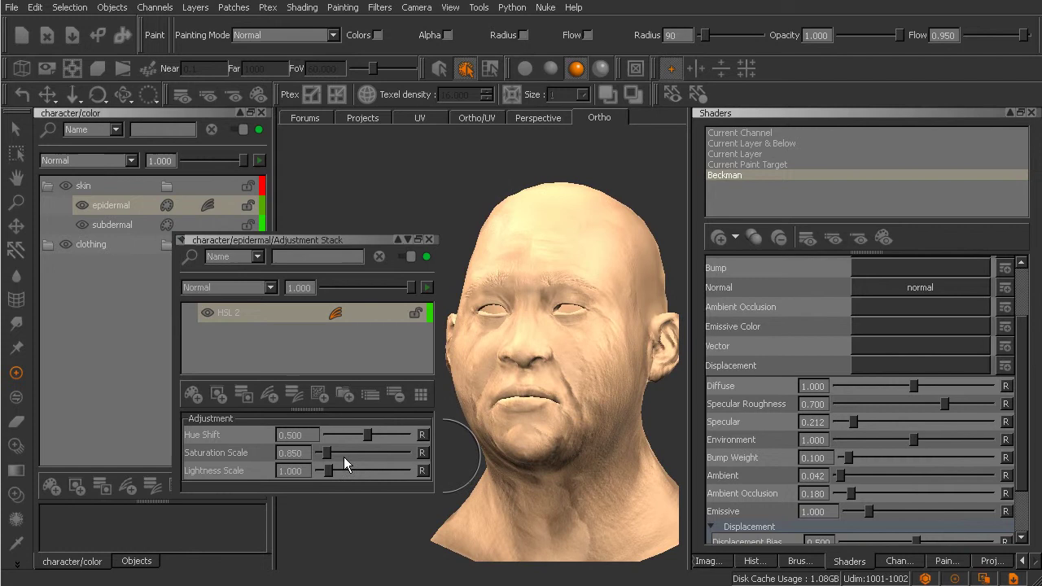
Set the HSL adjustment's Saturation Scale to 0.900 and close the adjustment stack.
click(285, 453)
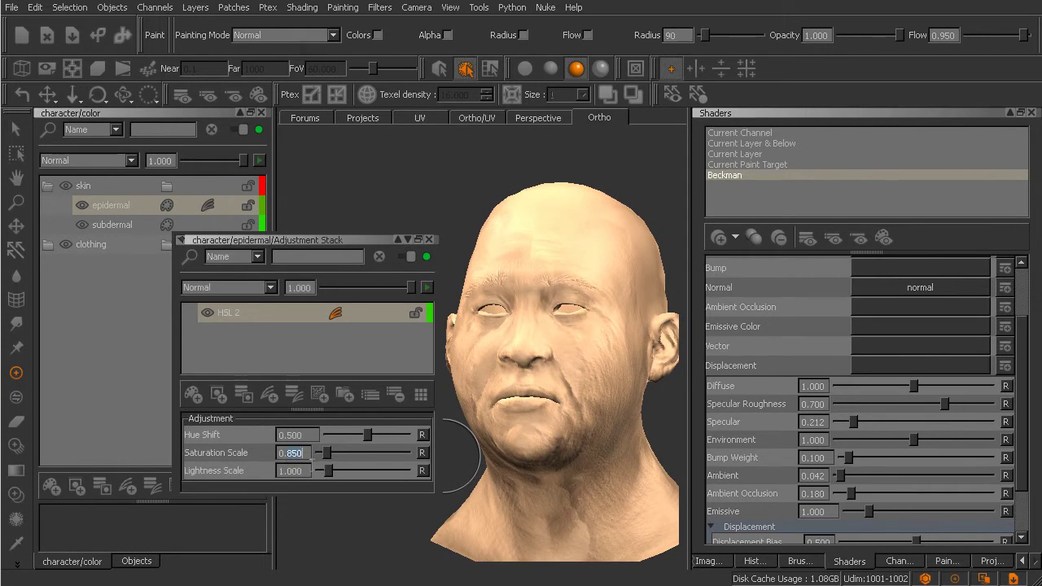
ctrl+alt+drag(611, 401, 584, 431)
mouse_move(584, 431)
alt+mouse_down()
mouse_move(543, 467)
mouse_move(600, 442)
mouse_move(581, 454)
alt+mouse_up()
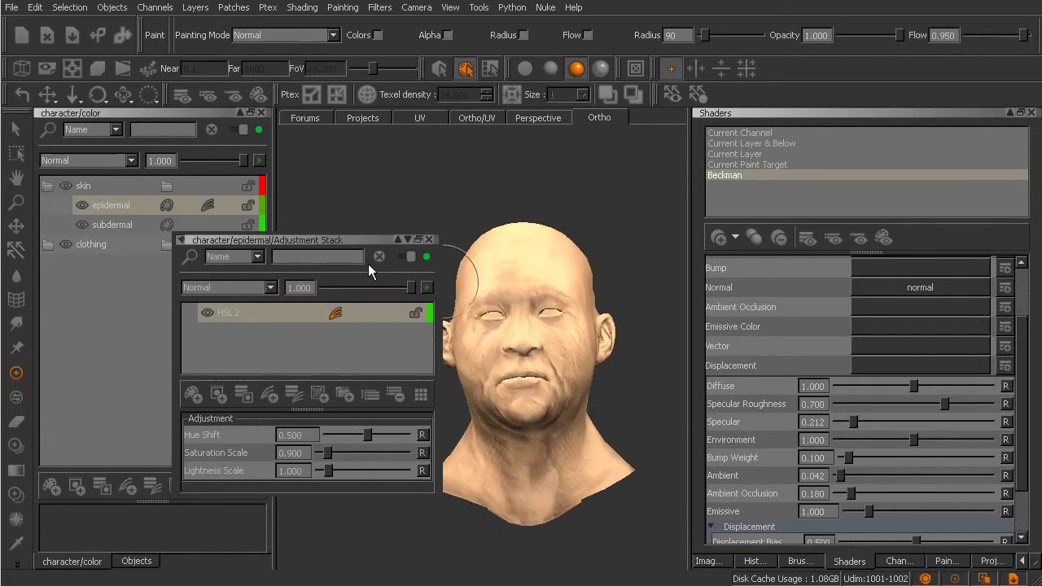
click(429, 241)
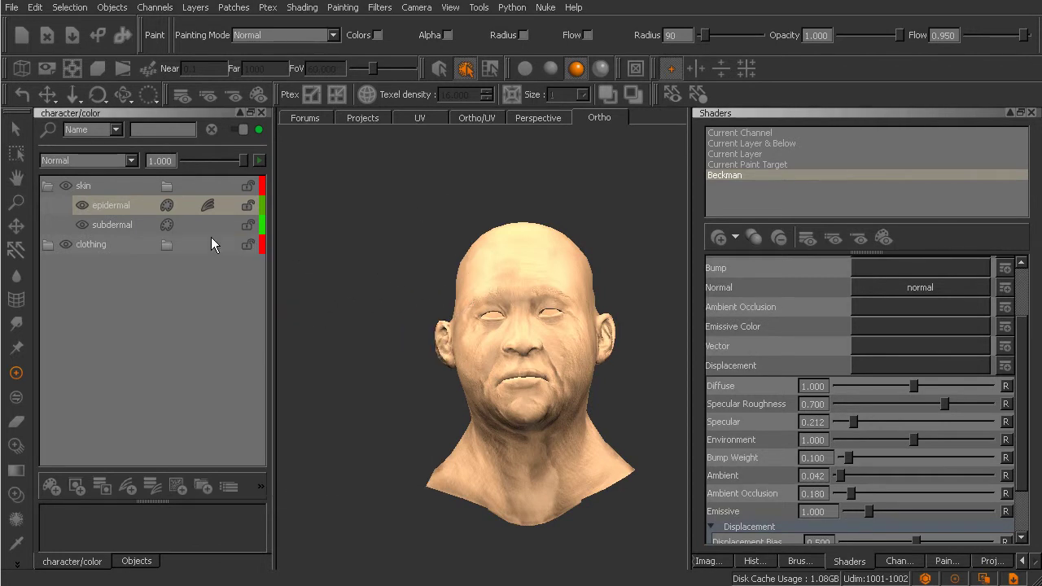
Add a mask to the epidermal layer and make the mask the active paint target.
click(74, 490)
click(188, 205)
click(187, 206)
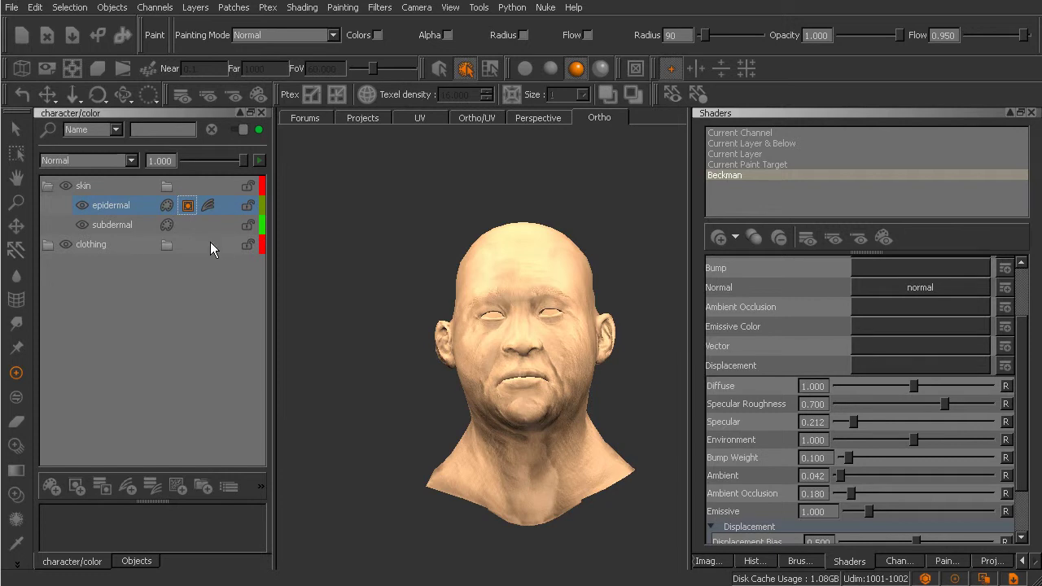
Choose the SUPERsoft basic brush for painting and let pen pressure control its Flow and Alpha.
mouse_move(566, 412)
middle_down()
mouse_move(502, 460)
mouse_move(570, 447)
middle_up()
key(p)
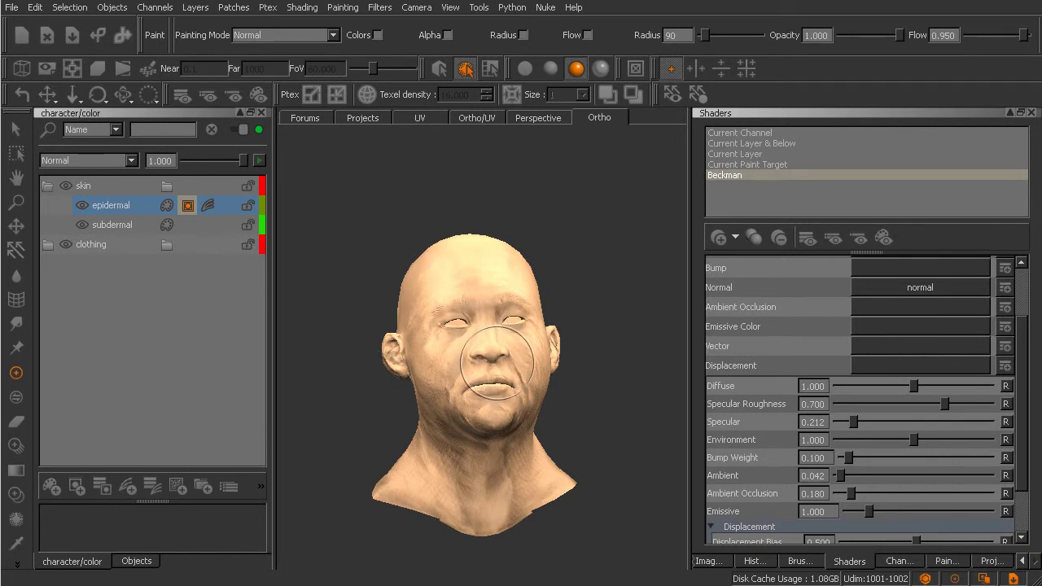
alt+right_drag(495, 374, 531, 380)
alt+middle_drag(518, 391, 499, 348)
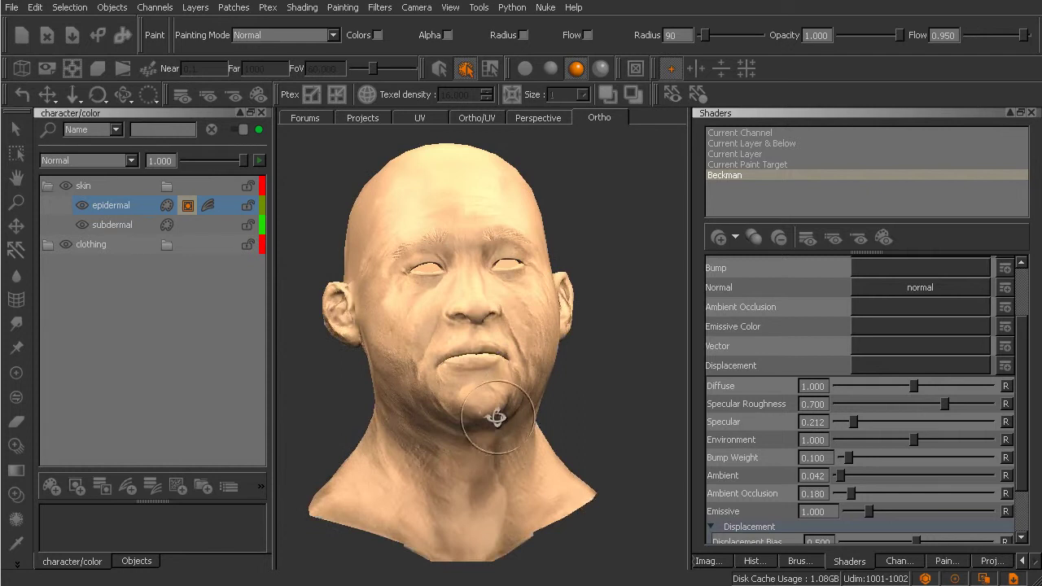
mouse_move(495, 417)
alt+mouse_down()
mouse_move(484, 376)
mouse_move(498, 385)
alt+mouse_up()
key(k)
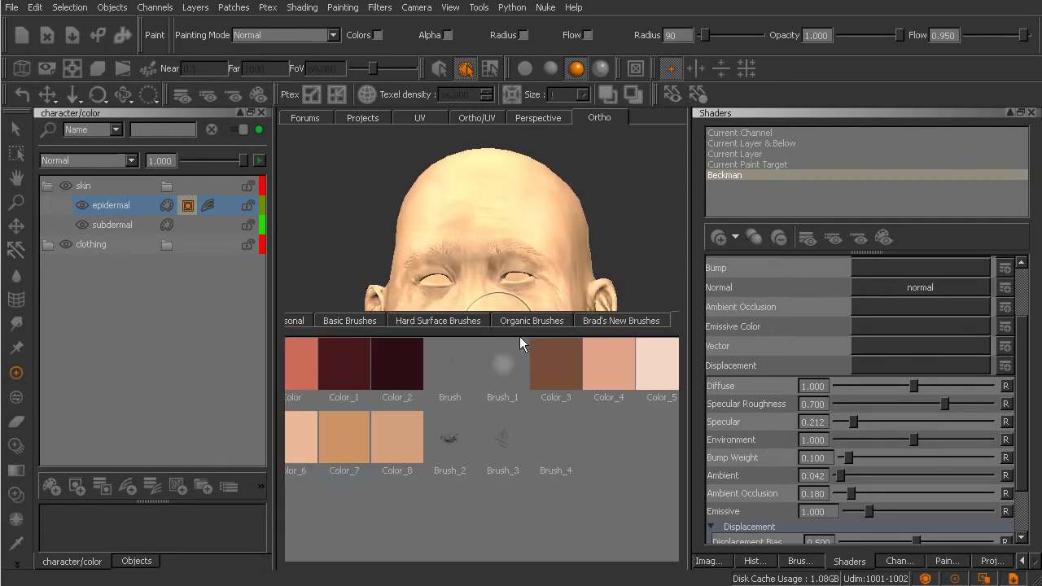
click(314, 322)
click(320, 429)
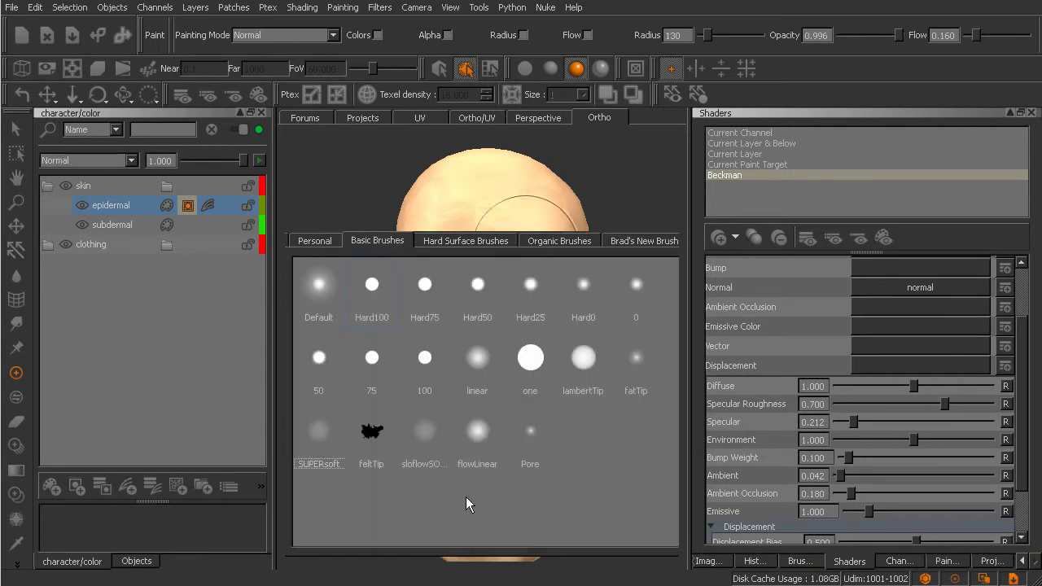
click(799, 561)
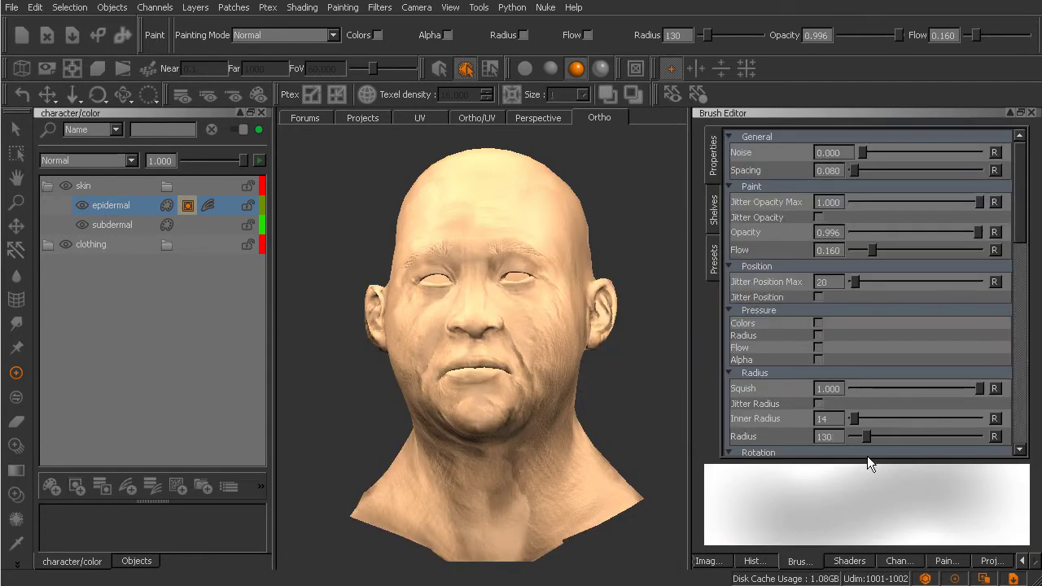
click(818, 348)
click(818, 360)
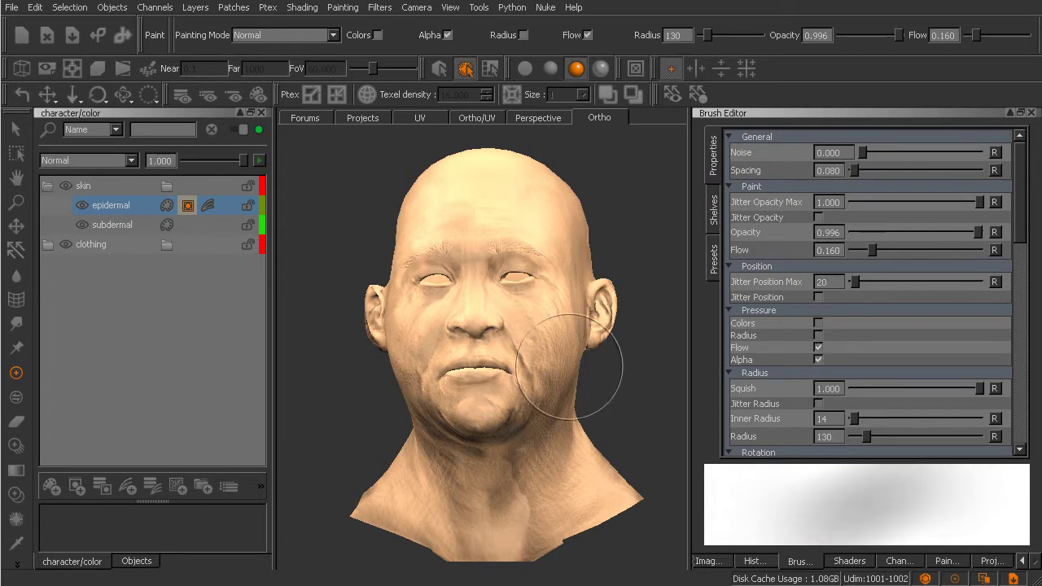
Paint the epidermal mask softly below the jaw and ear on the left side of the character's neck, and bake it.
mouse_move(581, 430)
middle_down()
mouse_move(502, 442)
mouse_move(504, 432)
mouse_move(551, 433)
mouse_move(558, 400)
mouse_move(542, 414)
mouse_move(477, 349)
mouse_move(530, 360)
mouse_move(540, 391)
mouse_move(545, 365)
mouse_move(546, 388)
middle_up()
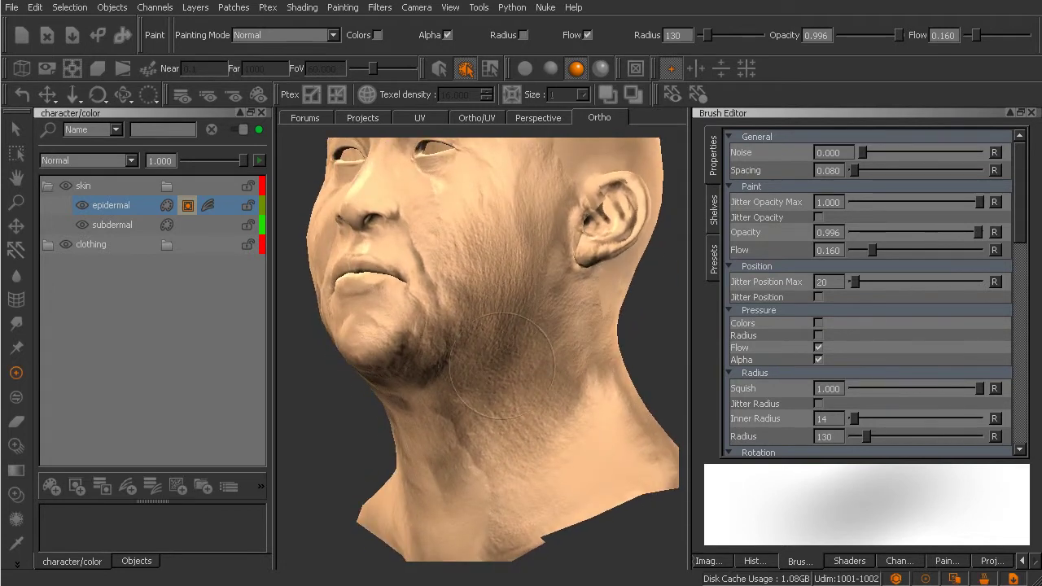
key(s)
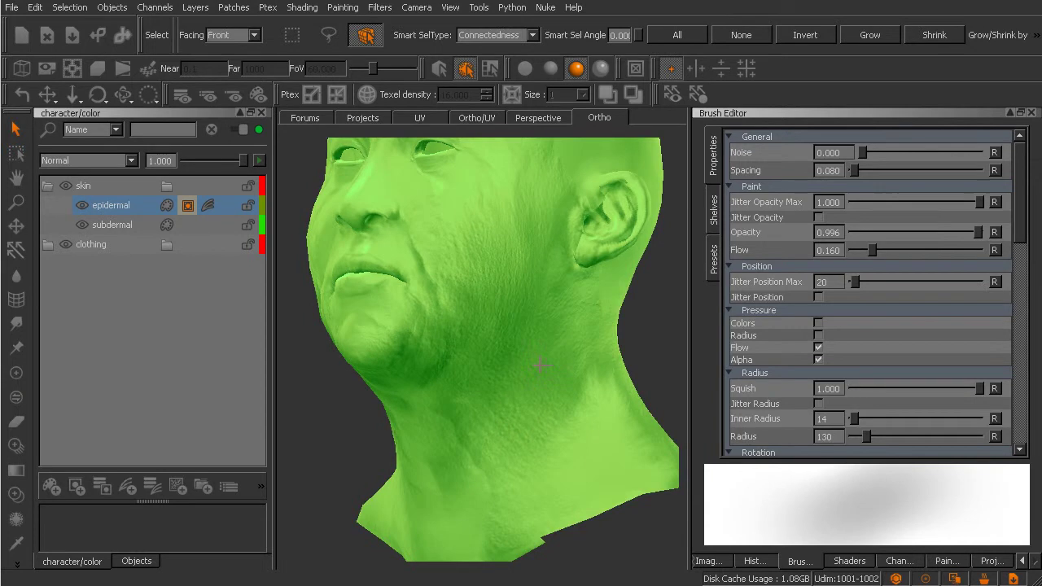
key(p)
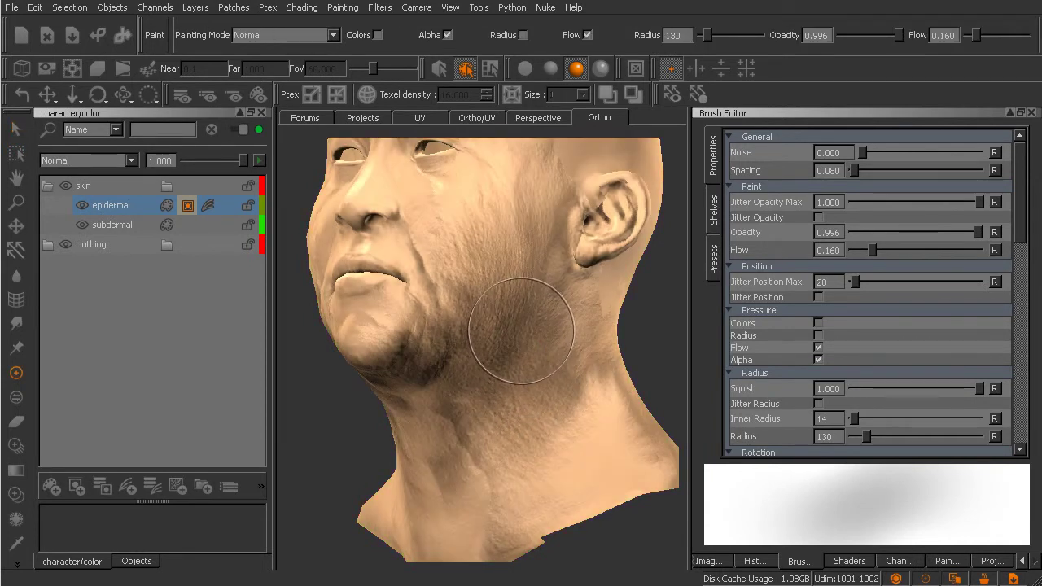
click(21, 565)
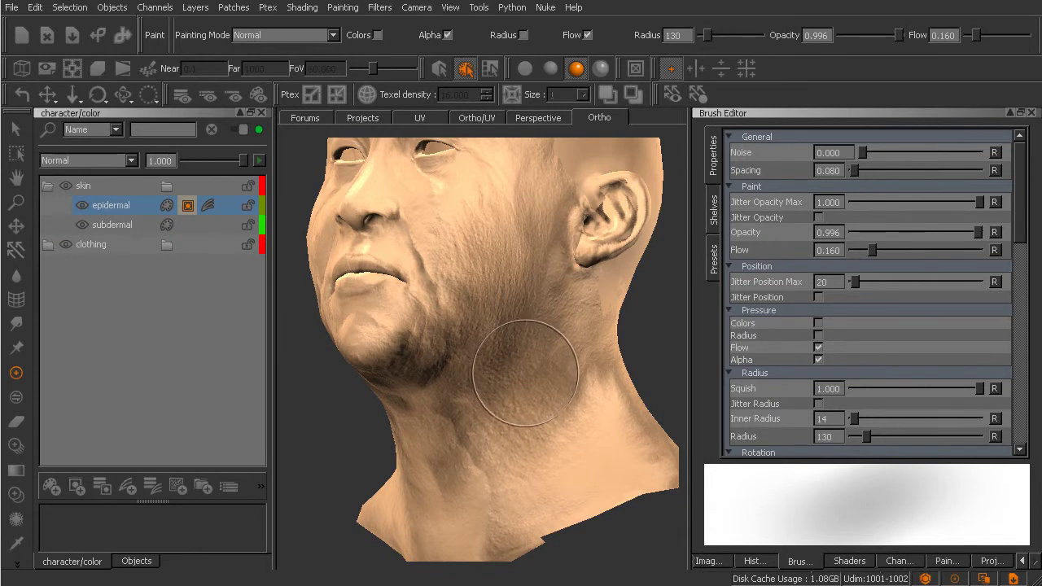
mouse_move(539, 399)
alt+mouse_down()
mouse_move(521, 412)
mouse_move(530, 367)
mouse_move(553, 372)
mouse_move(536, 384)
alt+mouse_up()
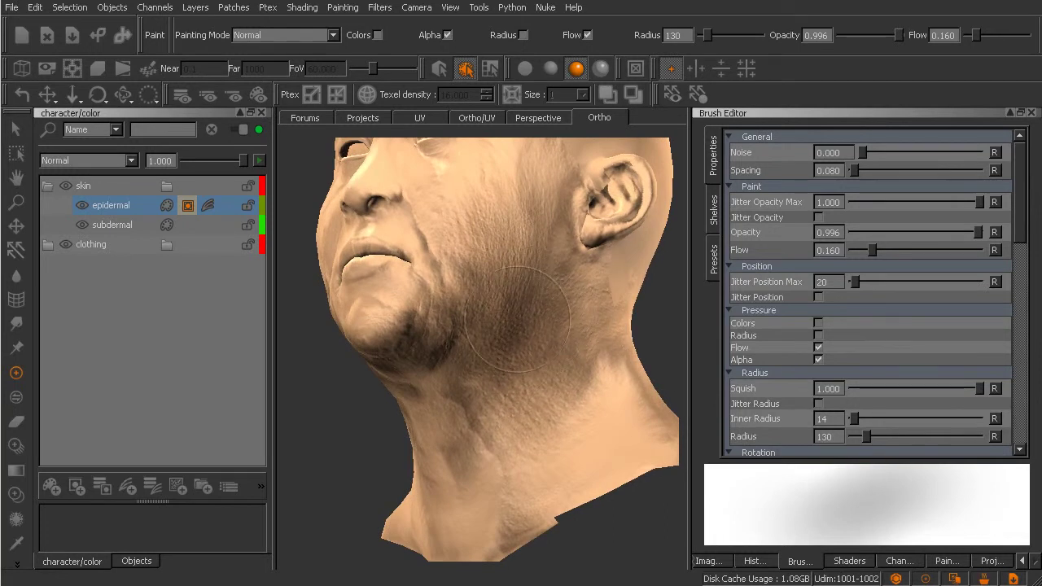
mouse_move(549, 310)
mouse_down()
mouse_move(565, 336)
mouse_move(510, 377)
mouse_move(561, 384)
mouse_move(502, 413)
mouse_move(496, 442)
mouse_move(580, 308)
mouse_up()
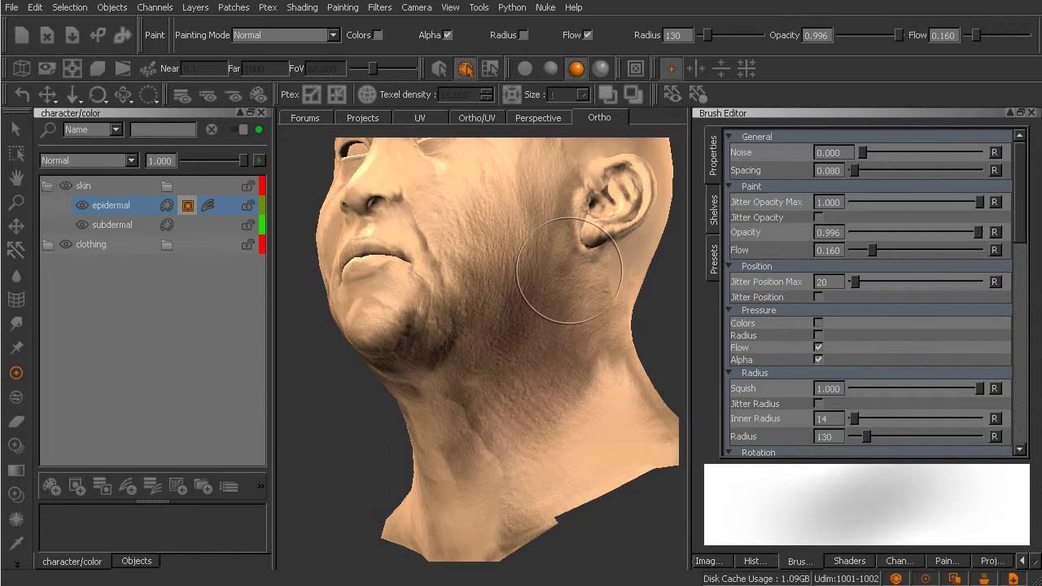
key(b)
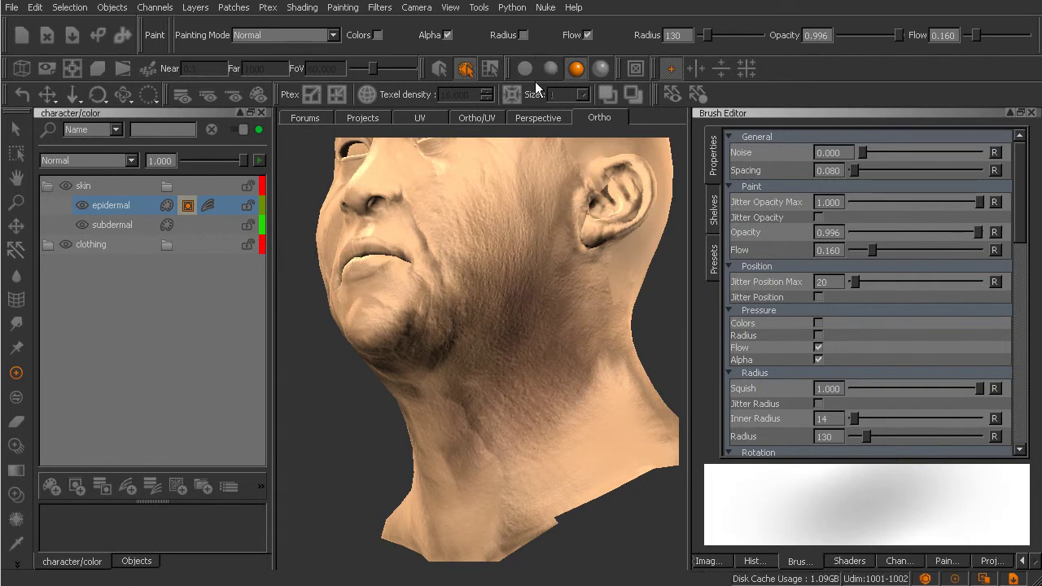
Check the neck under flat lighting, extend the mask painting across it, and restore the full lighting.
click(525, 68)
mouse_move(558, 267)
alt+mouse_down()
mouse_move(586, 418)
mouse_move(593, 391)
mouse_move(605, 396)
mouse_move(593, 432)
alt+mouse_up()
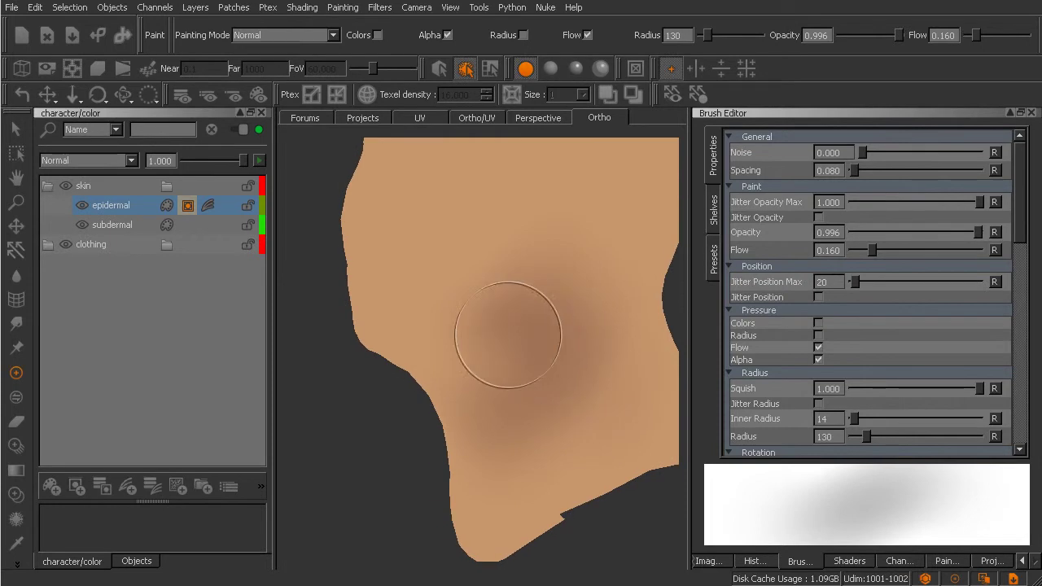
mouse_move(468, 354)
mouse_down()
mouse_move(477, 337)
mouse_move(464, 372)
mouse_move(458, 295)
mouse_move(450, 342)
mouse_move(510, 440)
mouse_move(606, 317)
mouse_move(587, 283)
mouse_up()
click(576, 68)
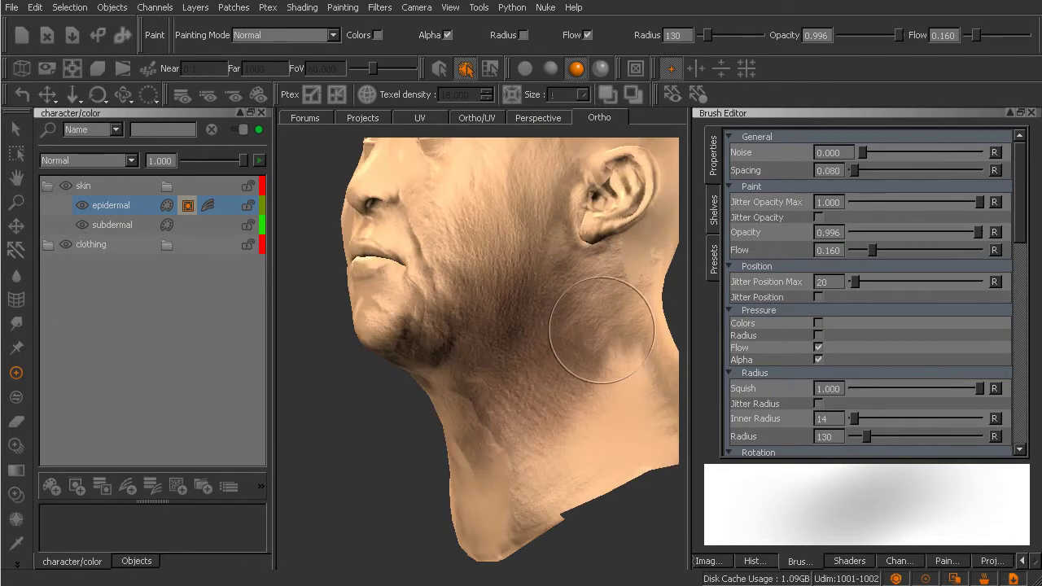
Paint the epidermal mask softly across the throat and around the right side of the character's neck.
mouse_move(559, 357)
middle_down()
mouse_move(632, 335)
mouse_move(559, 344)
middle_up()
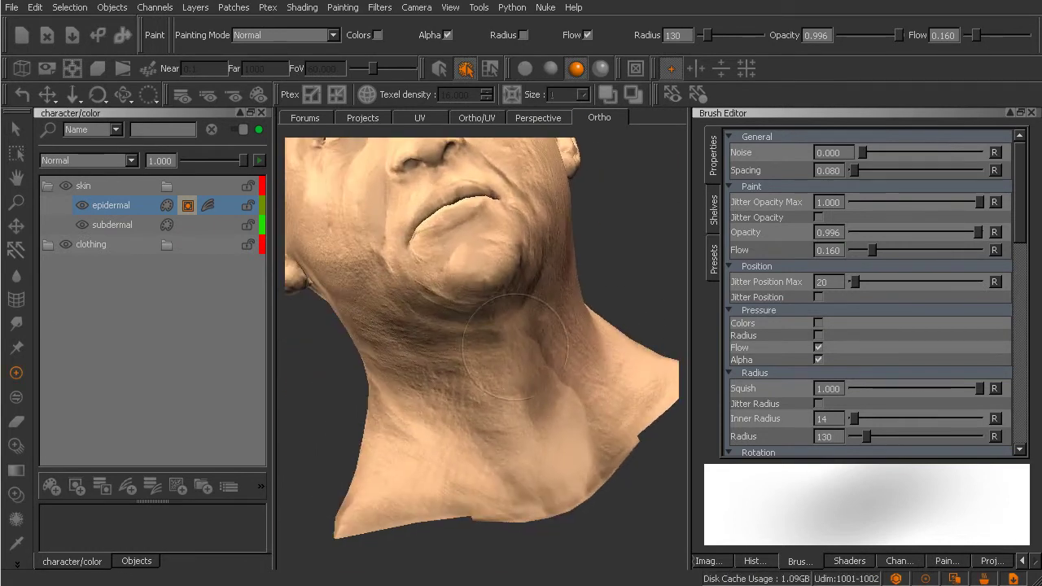
mouse_move(447, 345)
mouse_down()
mouse_move(516, 356)
mouse_move(537, 307)
mouse_move(446, 439)
mouse_move(444, 399)
mouse_up()
mouse_move(500, 332)
middle_down()
mouse_move(546, 402)
mouse_move(475, 439)
mouse_move(540, 365)
mouse_move(437, 348)
middle_up()
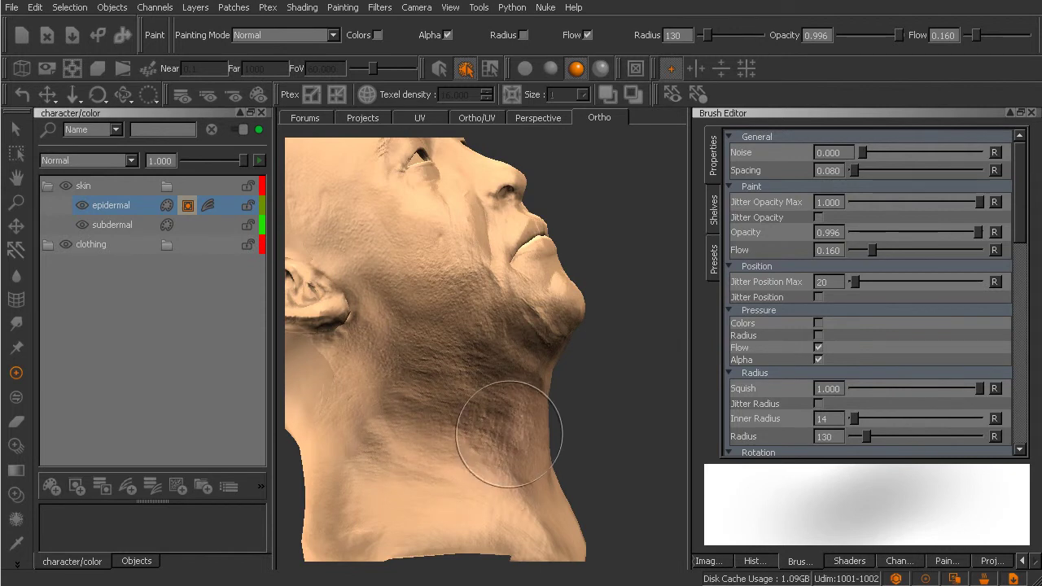
mouse_move(516, 418)
middle_down()
mouse_move(507, 437)
mouse_move(453, 442)
mouse_move(482, 347)
mouse_move(530, 437)
mouse_move(506, 399)
middle_up()
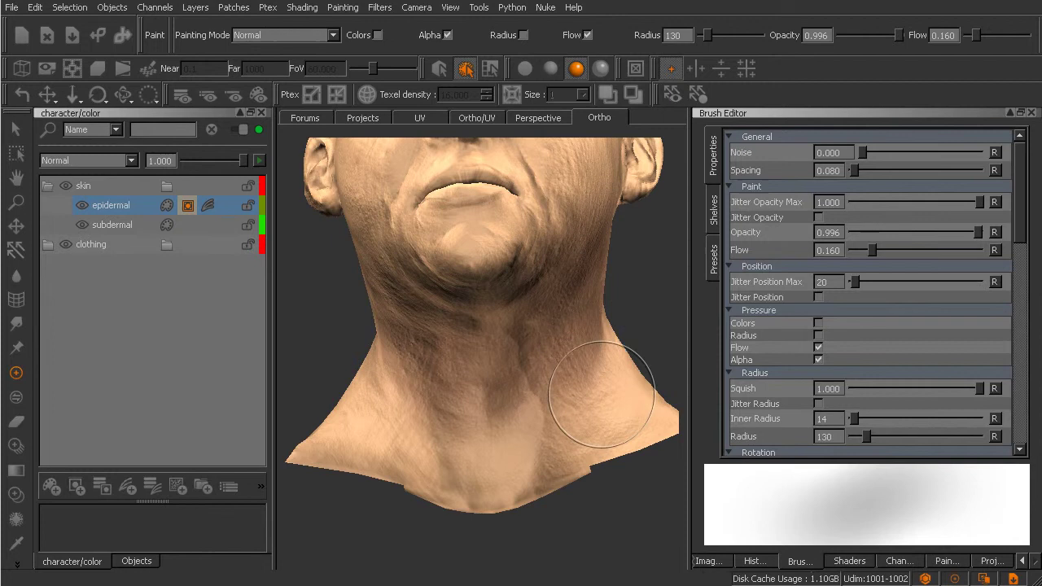
middle_drag(593, 391, 597, 417)
Paint the epidermal mask softly over the front and inner folds of the character's ear.
alt+right_drag(549, 353, 580, 376)
alt+middle_drag(579, 377, 549, 404)
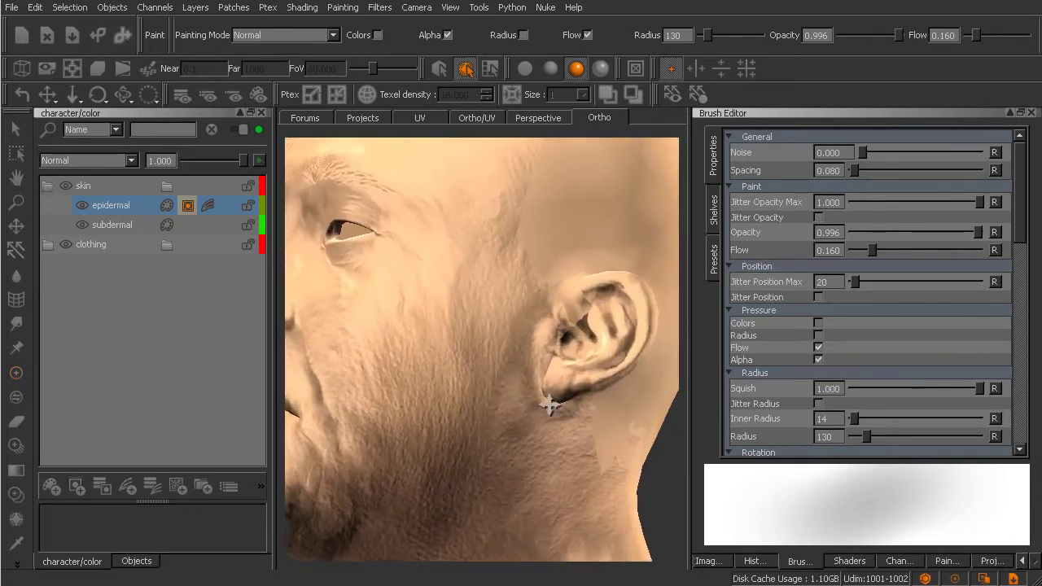
alt+drag(549, 404, 557, 407)
alt+middle_drag(557, 407, 525, 414)
alt+drag(525, 414, 571, 407)
middle_drag(572, 407, 568, 383)
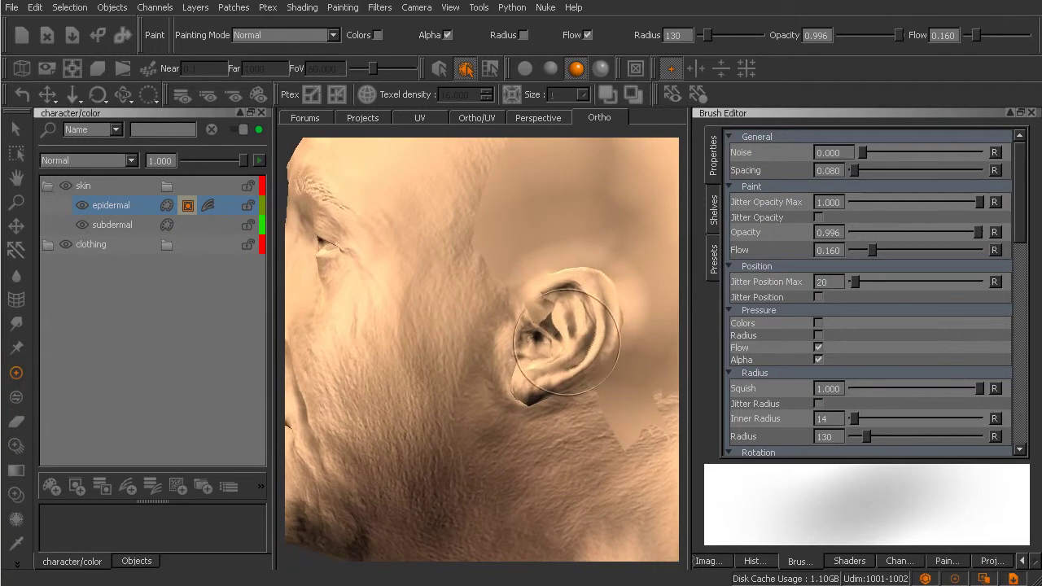
key(p)
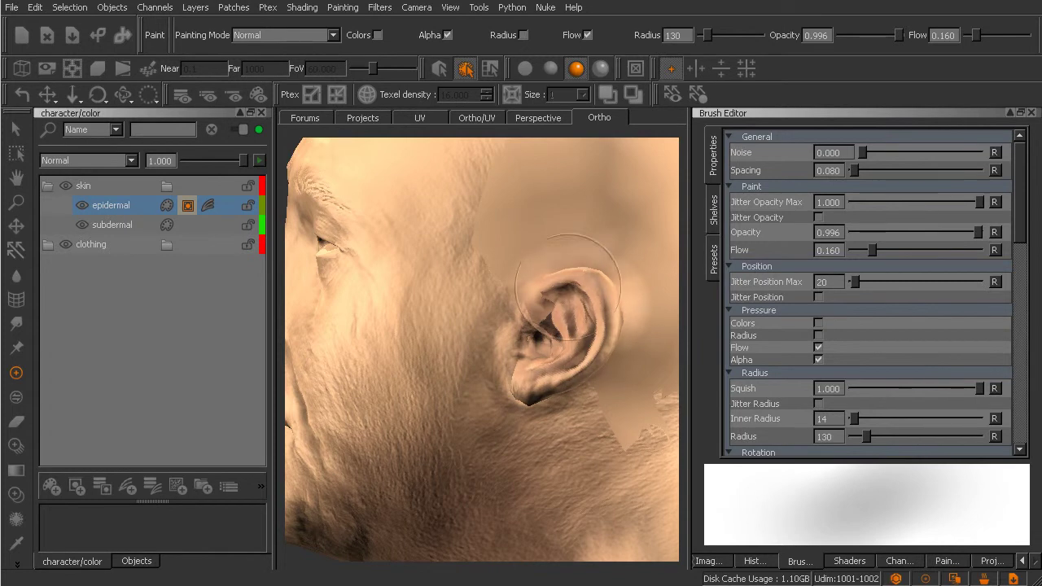
Paint the epidermal mask softly over the back of the ear and the skin behind it, setting the brush radius to 100.
mouse_move(579, 346)
middle_down()
mouse_move(581, 361)
mouse_move(554, 363)
mouse_move(593, 326)
mouse_move(569, 358)
mouse_move(580, 324)
mouse_move(551, 390)
mouse_move(552, 367)
middle_up()
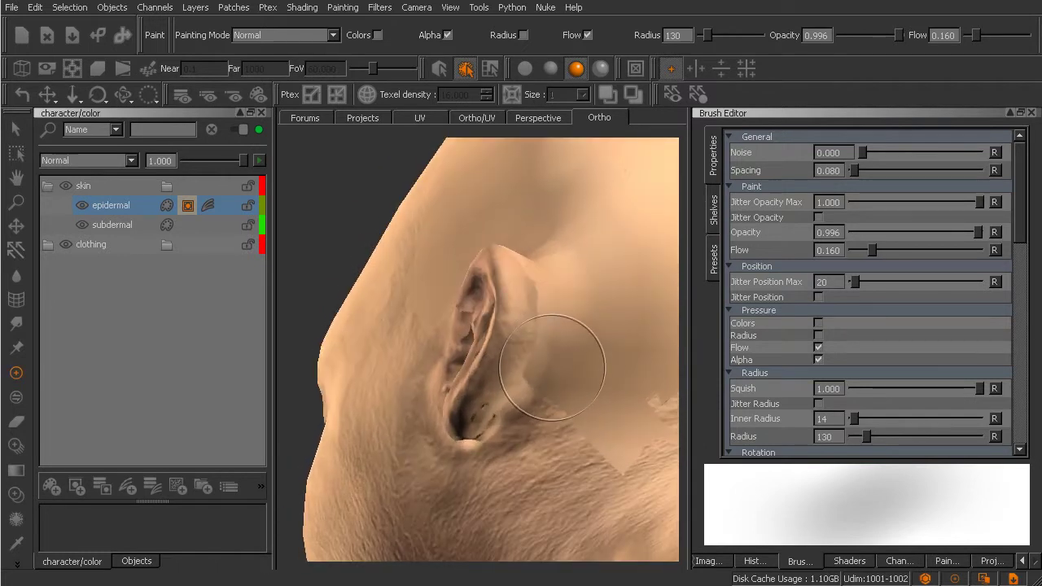
drag(556, 362, 567, 357)
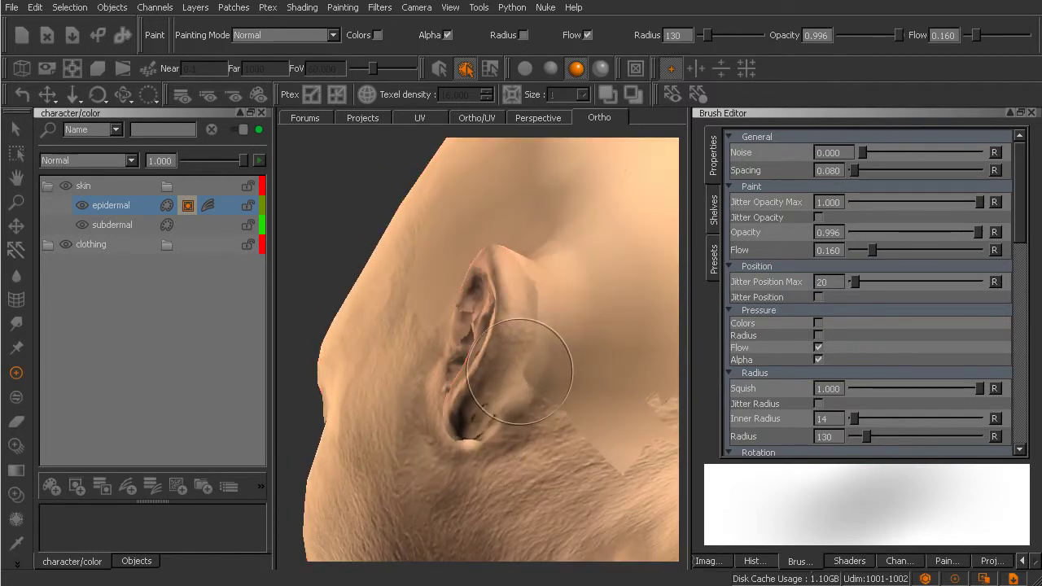
mouse_move(499, 393)
middle_down()
mouse_move(521, 400)
mouse_move(554, 366)
mouse_move(554, 378)
middle_up()
shift+drag(508, 358, 507, 356)
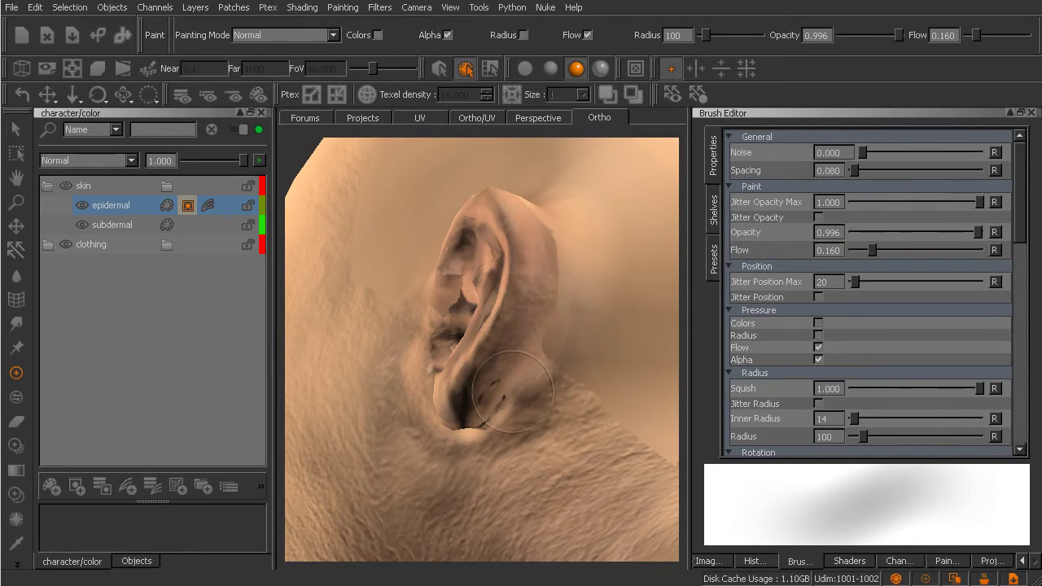
mouse_move(562, 328)
middle_down()
mouse_move(558, 383)
mouse_move(572, 323)
mouse_move(493, 380)
mouse_move(439, 265)
middle_up()
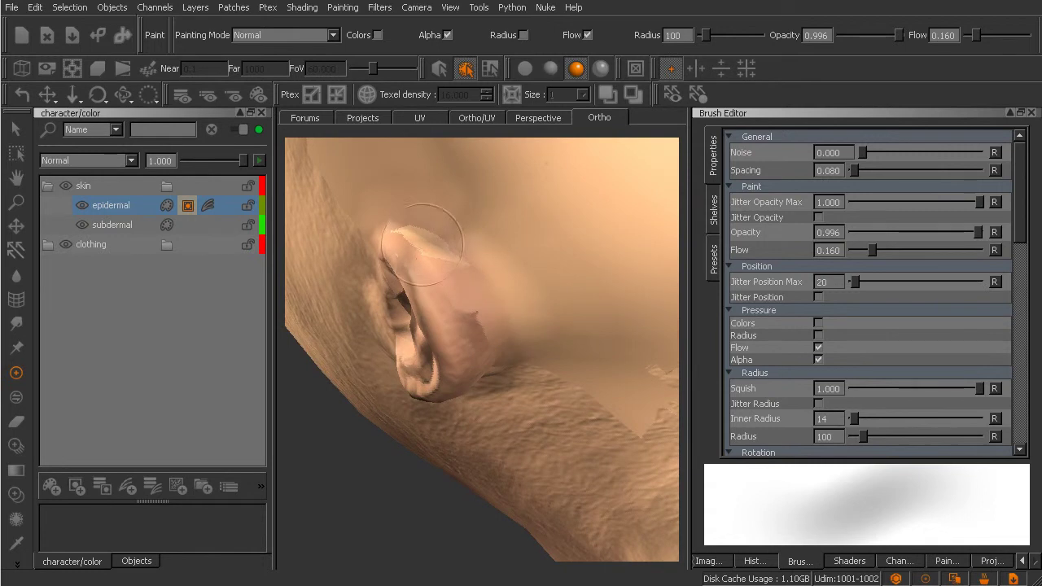
mouse_move(477, 267)
middle_down()
mouse_move(535, 326)
mouse_move(510, 334)
middle_up()
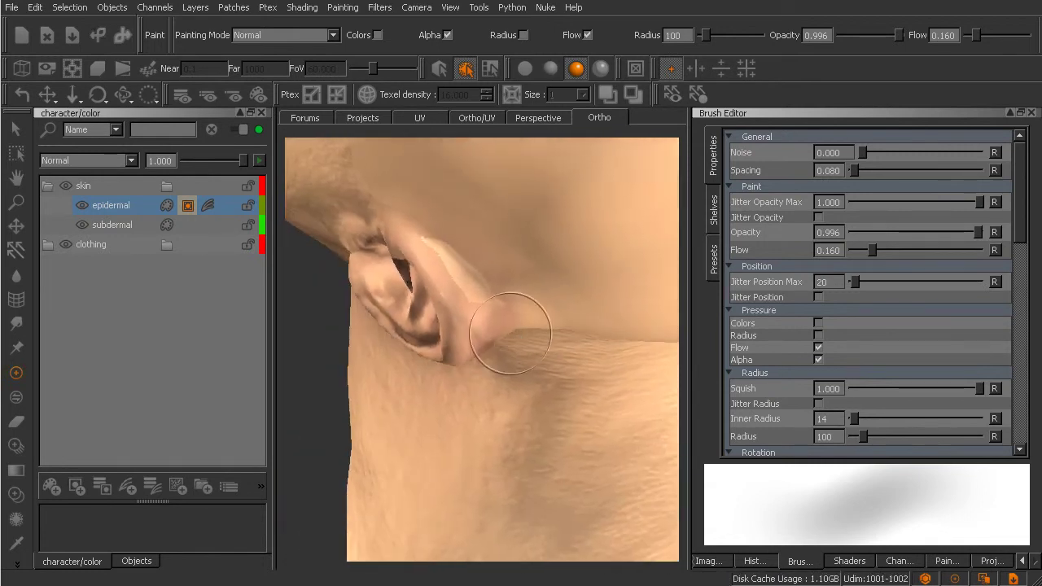
drag(433, 245, 476, 283)
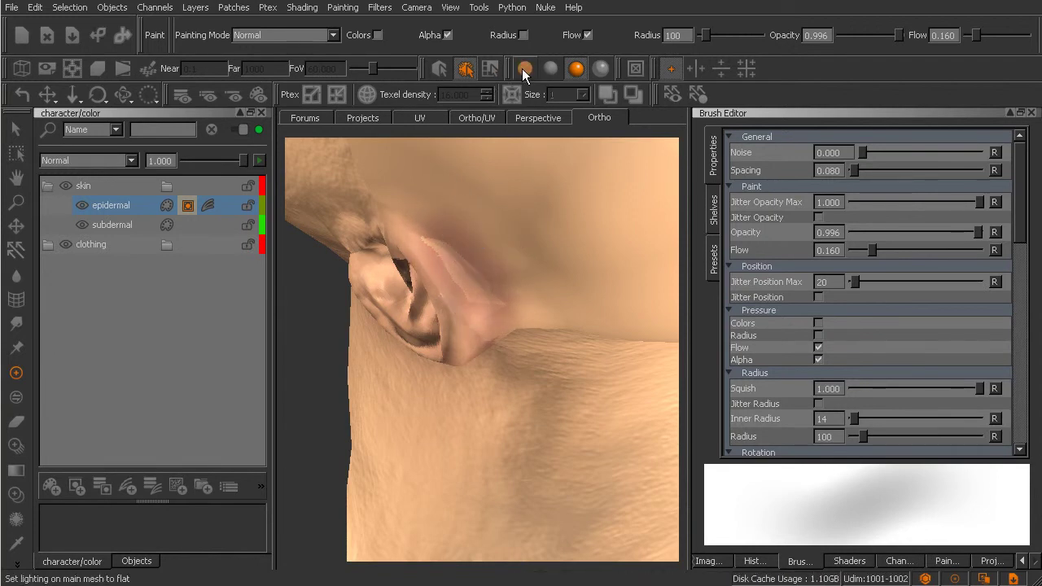
Examine the epidermal mask, subdermal paint and epidermal color separately around the ear under flat lighting, and restore the full lighting.
click(525, 68)
mouse_move(558, 267)
middle_down()
mouse_move(516, 328)
mouse_move(516, 367)
mouse_move(530, 365)
mouse_move(529, 378)
mouse_move(461, 314)
middle_up()
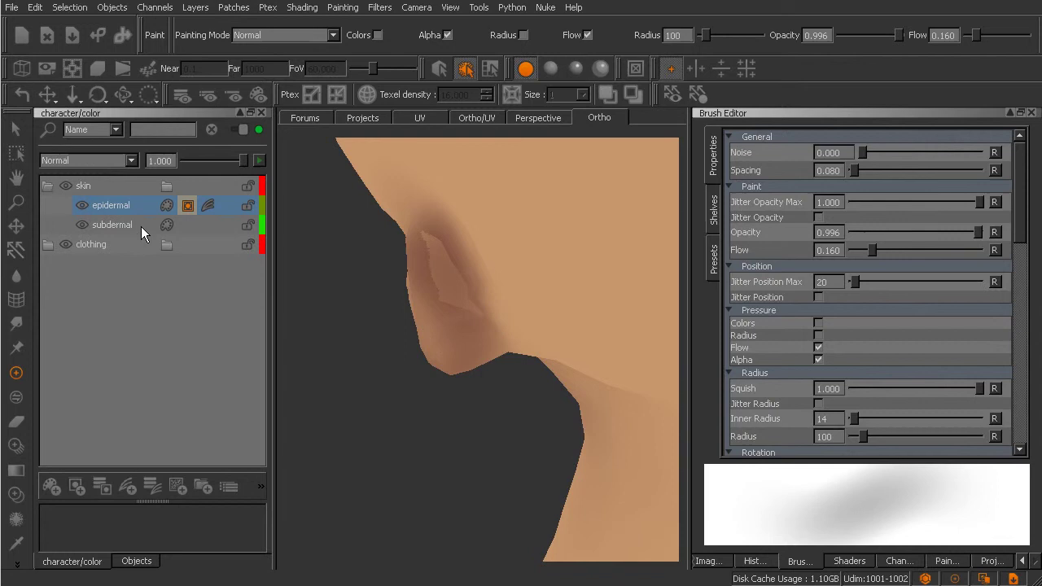
click(257, 94)
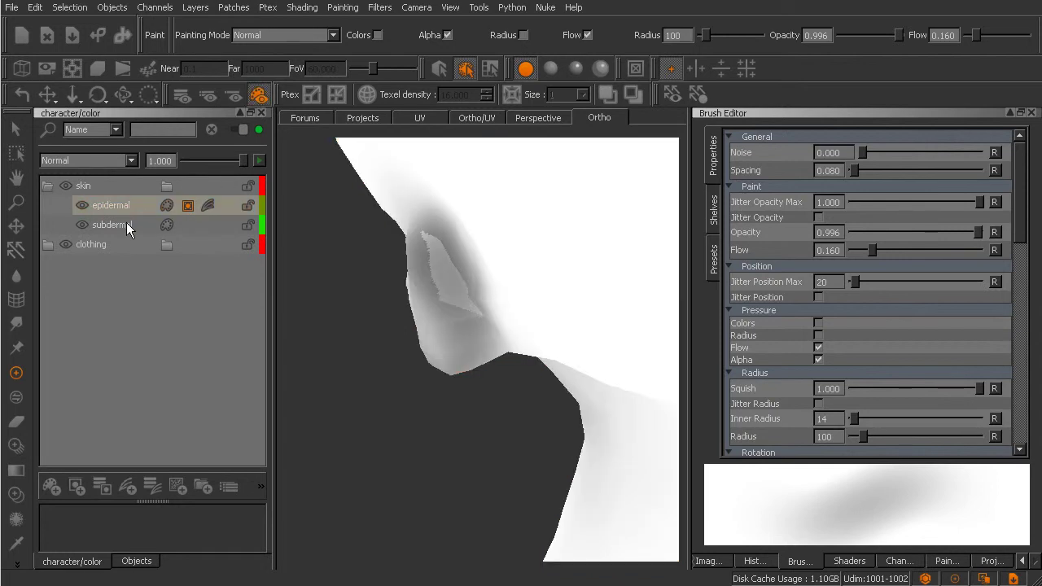
click(125, 224)
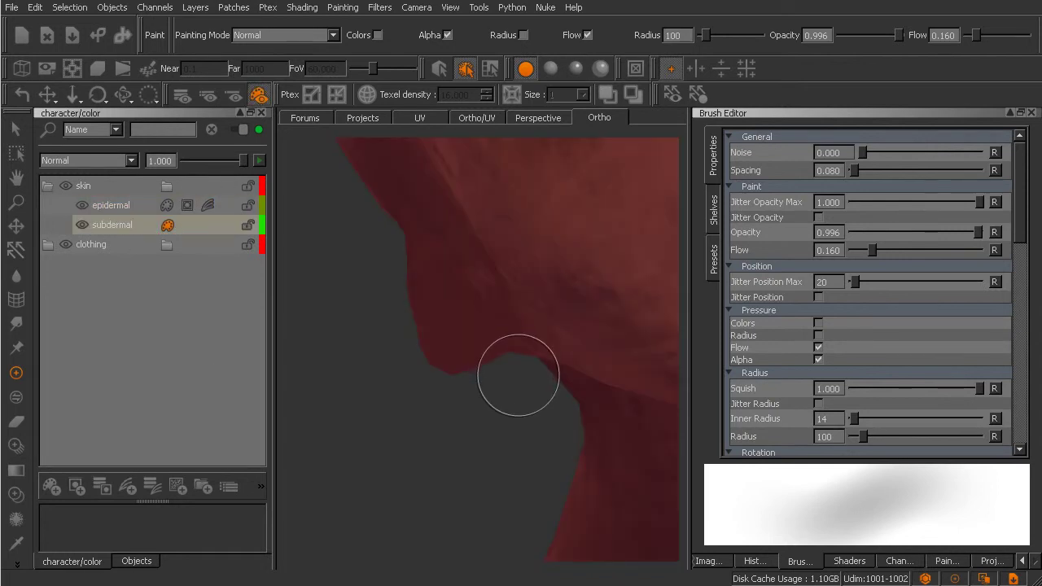
mouse_move(523, 360)
middle_down()
mouse_move(516, 367)
mouse_move(537, 350)
middle_up()
key(p)
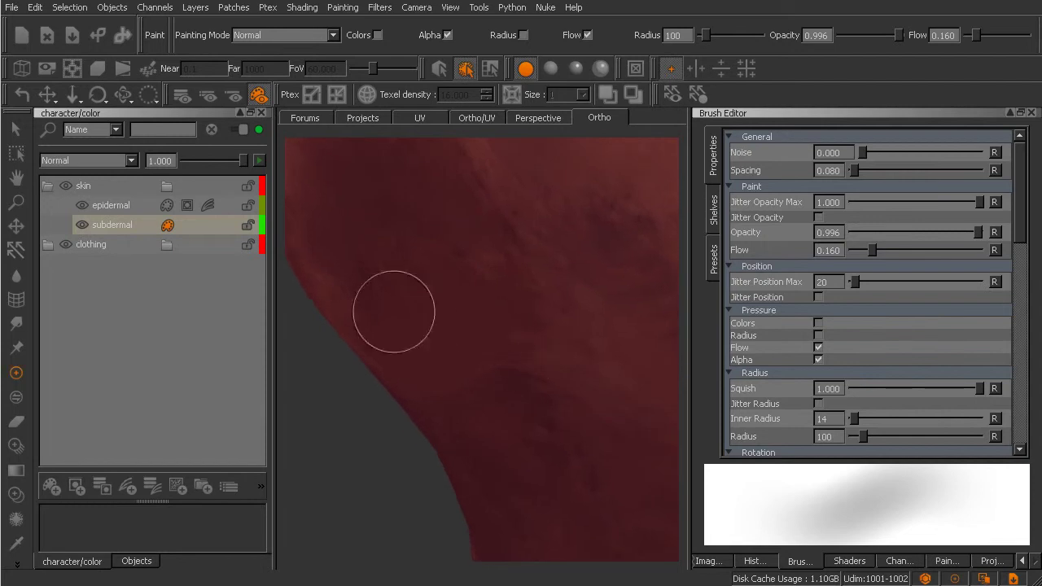
click(136, 208)
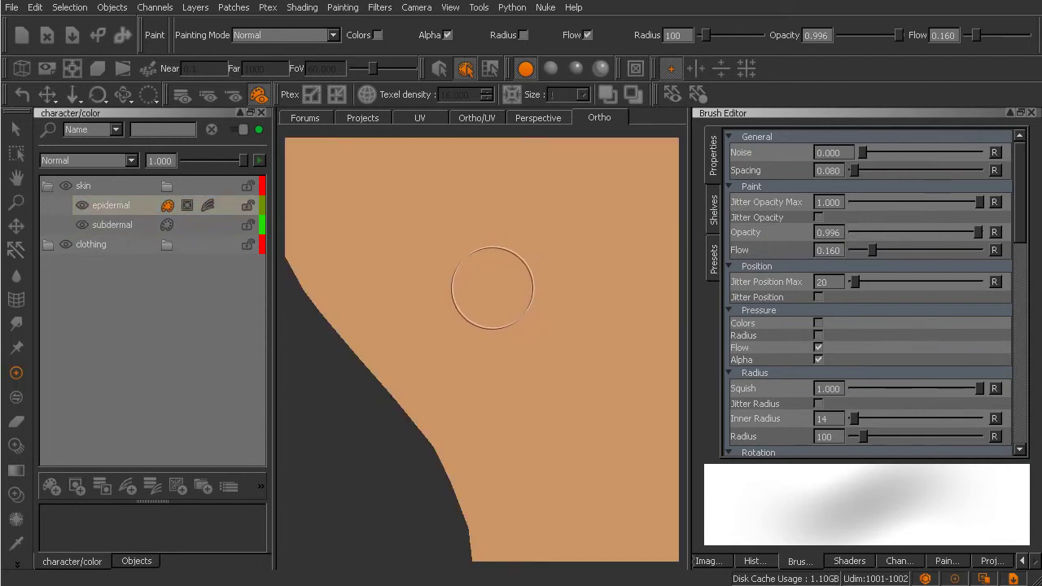
click(575, 69)
mouse_move(528, 301)
middle_down()
mouse_move(524, 319)
mouse_move(512, 310)
mouse_move(502, 326)
mouse_move(512, 344)
mouse_move(530, 307)
mouse_move(530, 252)
middle_up()
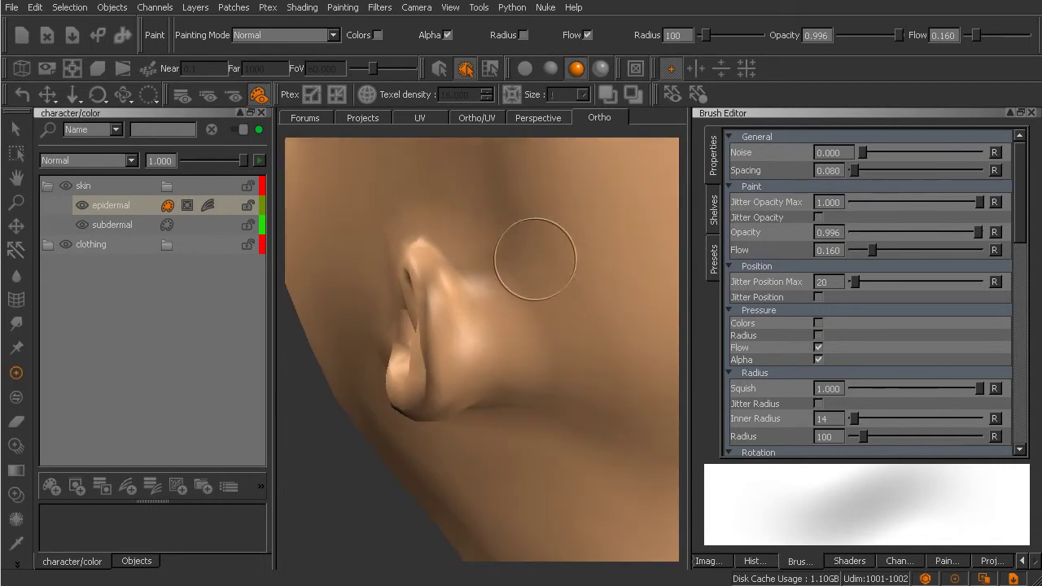
Paint the isolated epidermal mask to soften the hard edge behind the ear, and return the display to the Beckman shader.
click(187, 205)
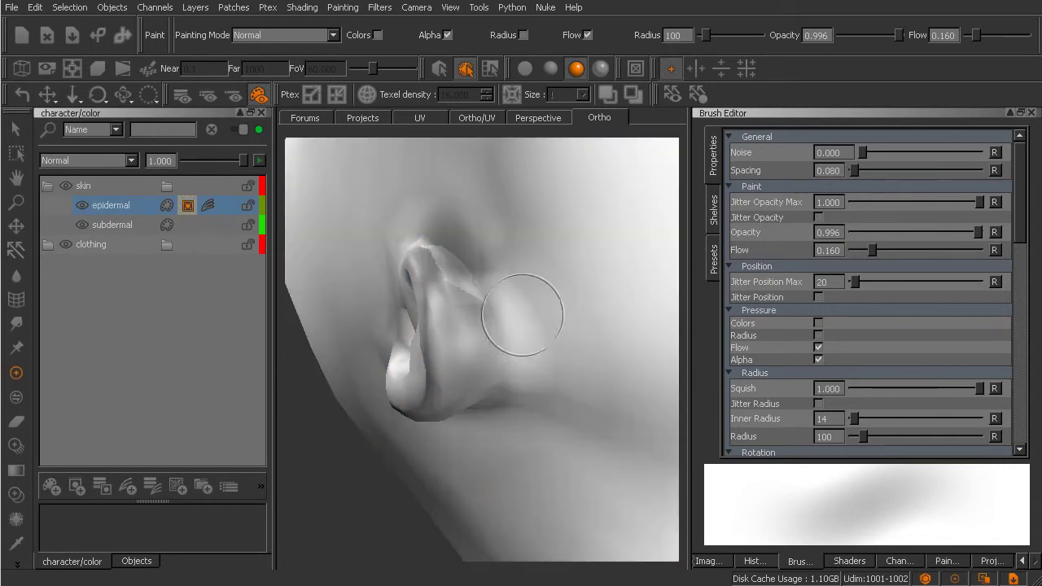
mouse_move(525, 320)
middle_down()
mouse_move(535, 344)
mouse_move(500, 325)
mouse_move(507, 337)
mouse_move(522, 330)
mouse_move(525, 344)
mouse_move(531, 317)
middle_up()
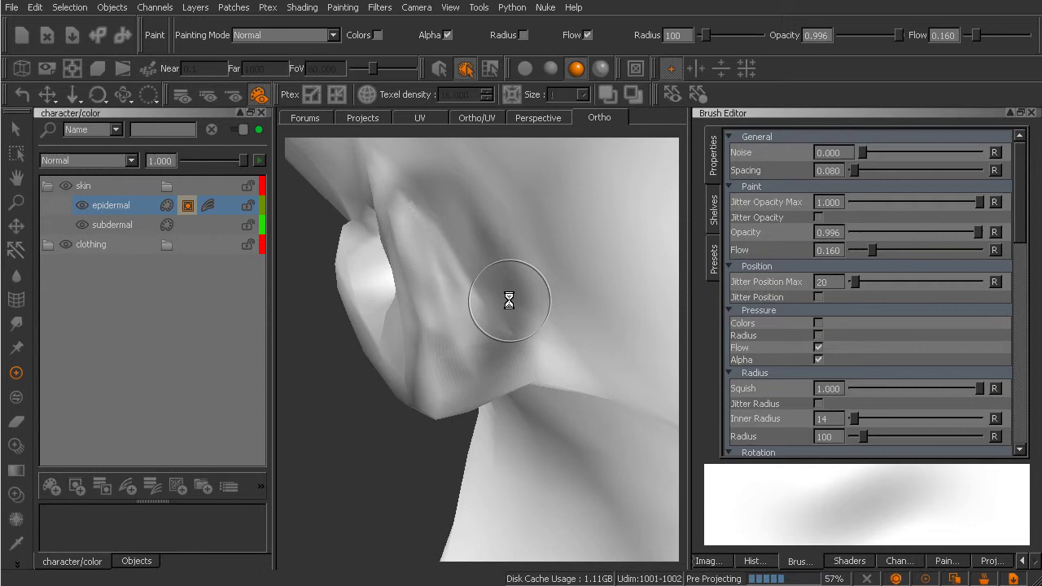
alt+drag(542, 331, 524, 315)
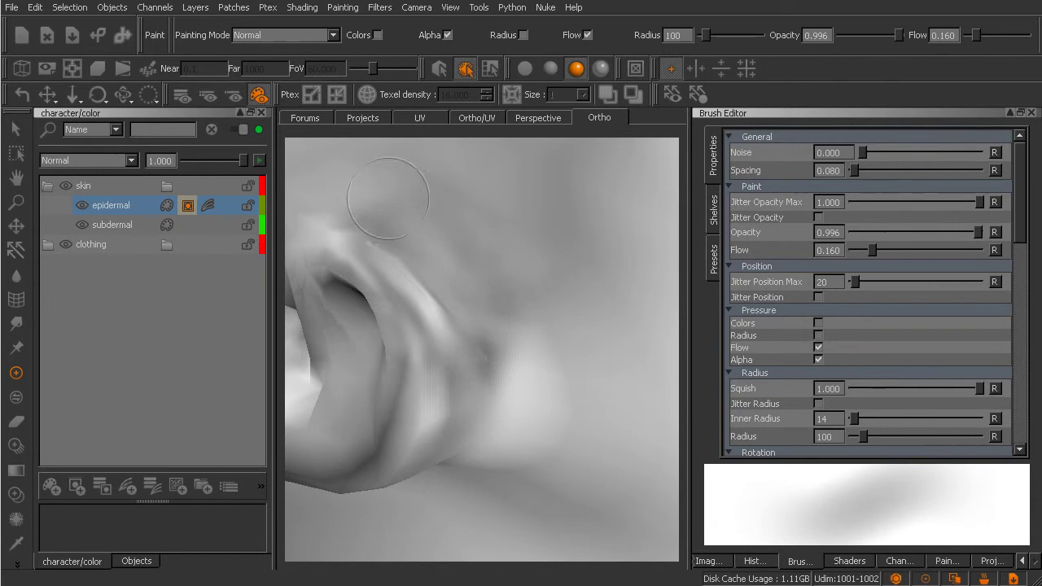
mouse_move(526, 330)
alt+mouse_down()
mouse_move(483, 360)
mouse_move(581, 331)
mouse_move(497, 385)
mouse_move(509, 411)
mouse_move(498, 418)
mouse_move(502, 431)
mouse_move(458, 456)
mouse_move(505, 448)
mouse_move(488, 332)
mouse_move(530, 360)
mouse_move(525, 297)
mouse_move(534, 372)
mouse_move(556, 330)
mouse_move(516, 349)
mouse_move(530, 326)
mouse_move(509, 358)
alt+mouse_up()
key(n)
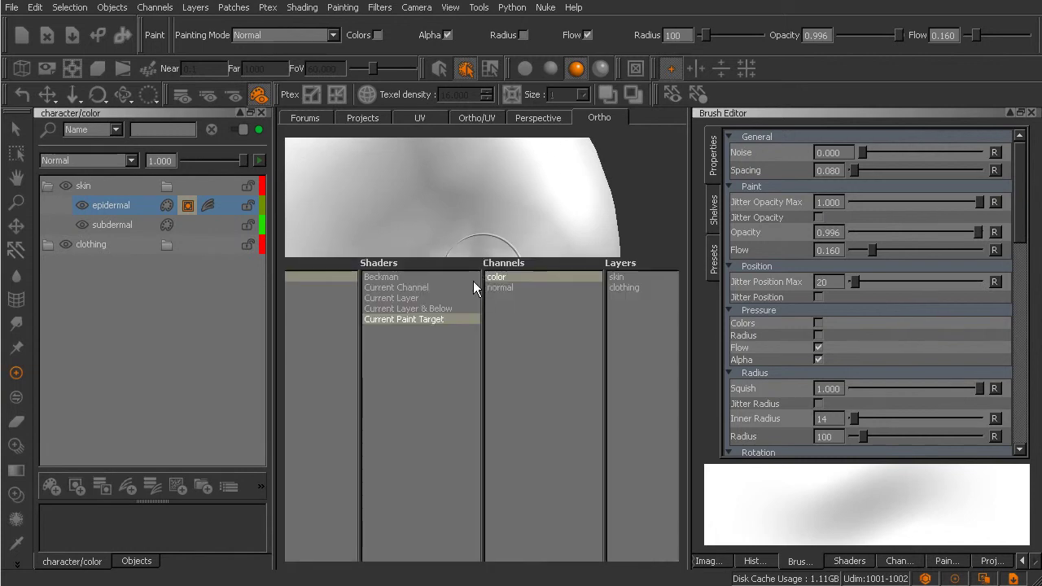
click(409, 277)
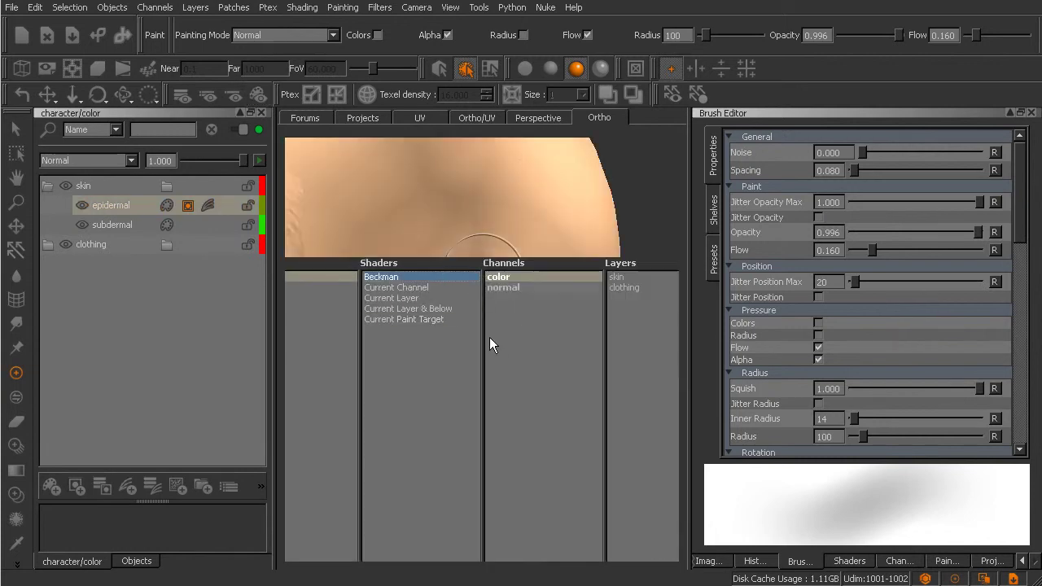
key(Tab)
Undo the last epidermal mask stroke near the ear and keep the Paint tool active.
alt+drag(500, 324, 549, 368)
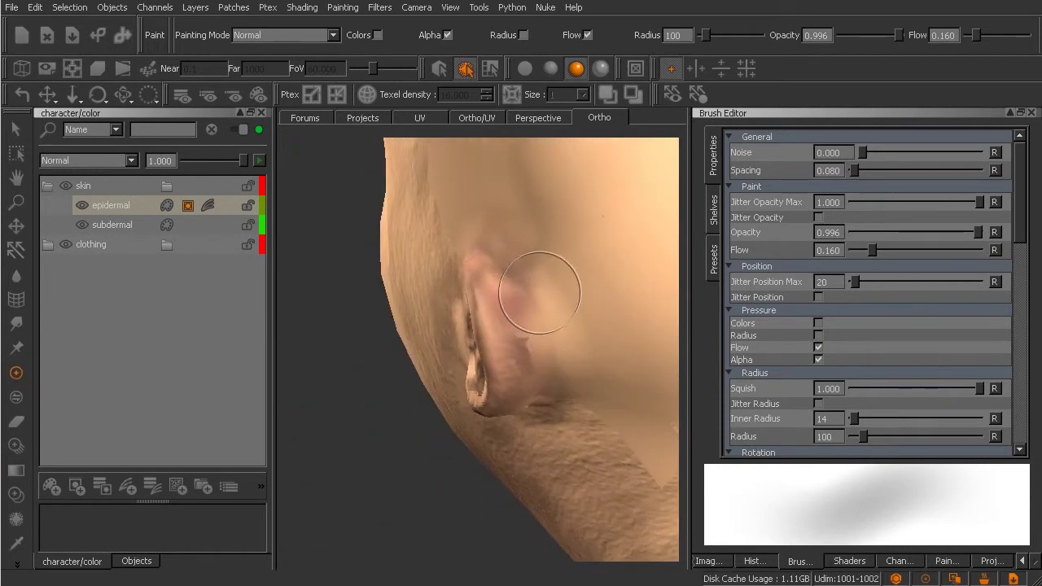
key(ctrl+z)
mouse_move(562, 284)
alt+mouse_down()
mouse_move(565, 333)
mouse_move(529, 321)
alt+mouse_up()
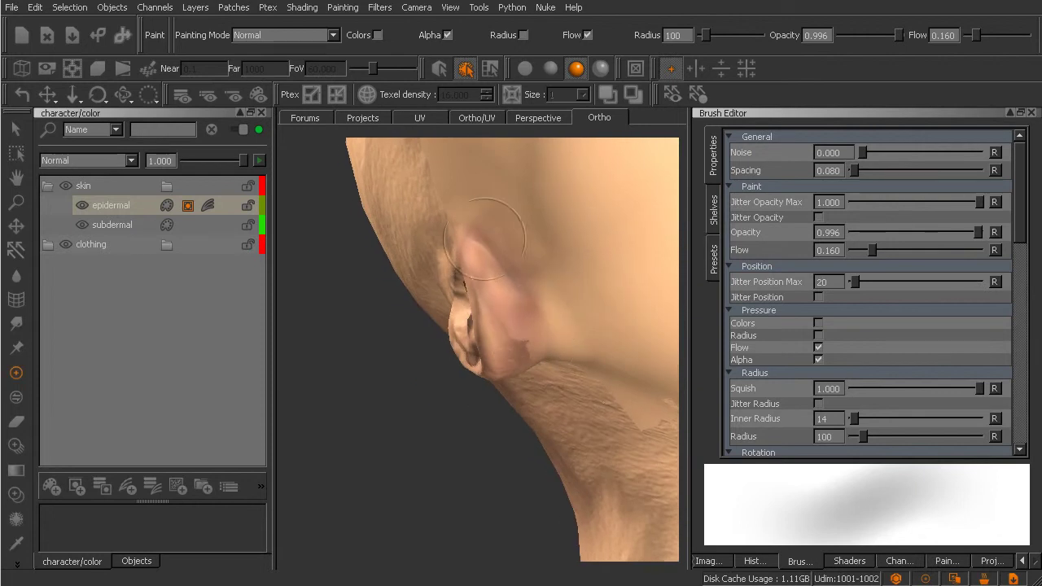
key(v)
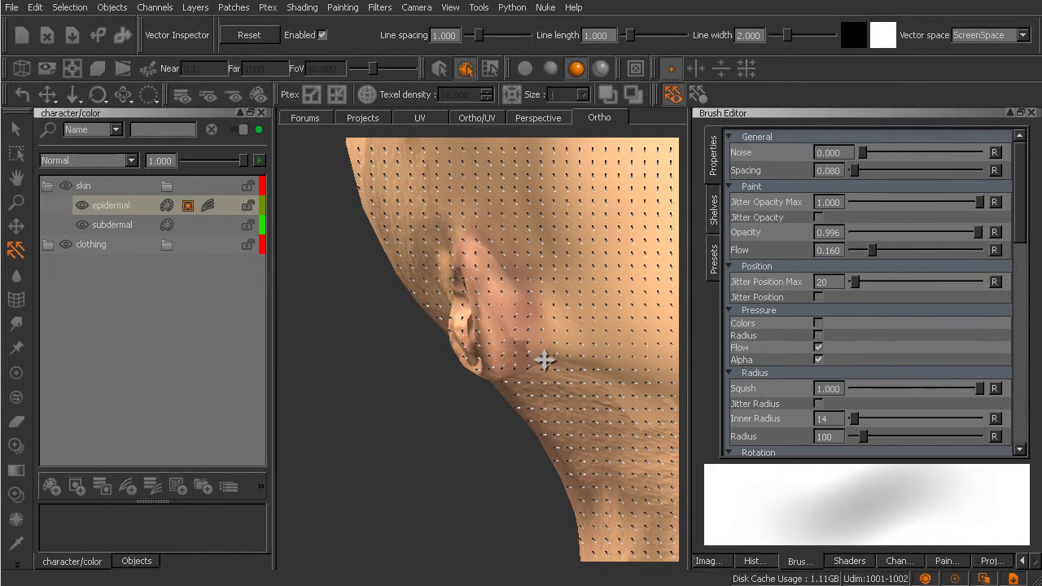
key(p)
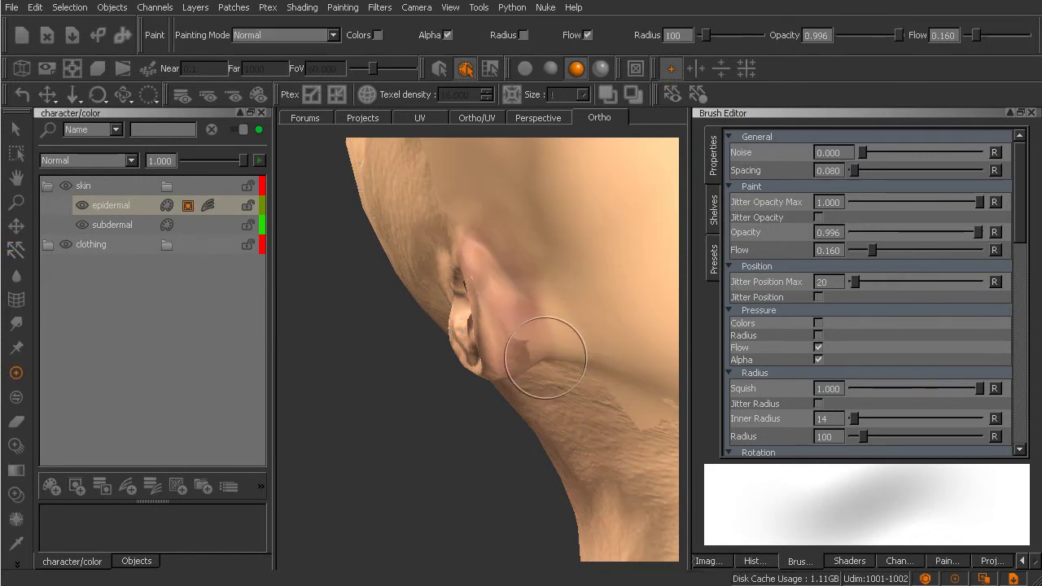
Paint the epidermal mask softly along the back, rim and inner folds of the ear.
mouse_move(537, 366)
alt+mouse_down()
mouse_move(561, 337)
mouse_move(509, 317)
mouse_move(535, 342)
mouse_move(518, 361)
mouse_move(523, 344)
alt+mouse_up()
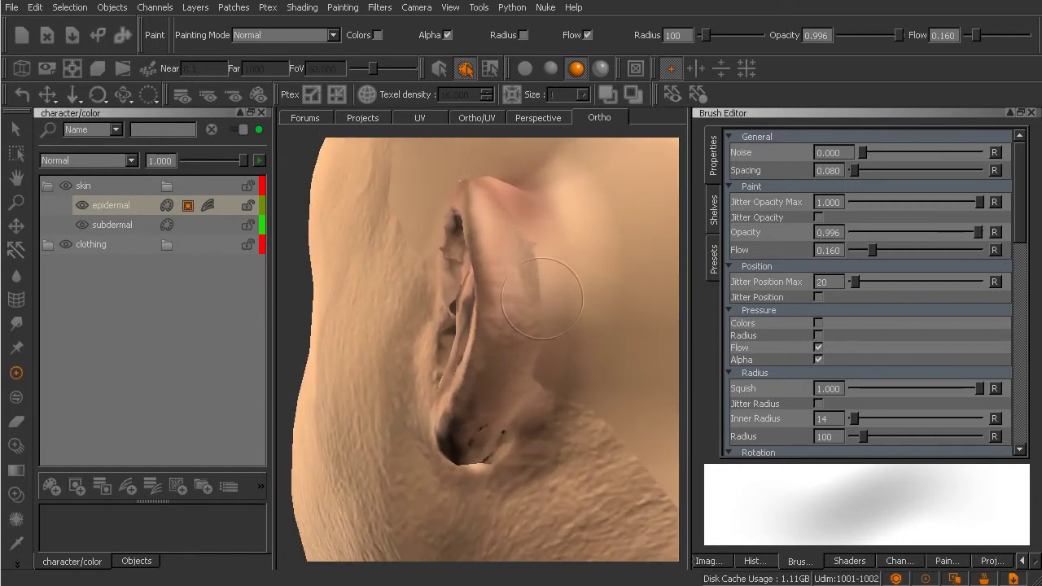
alt+drag(537, 269, 537, 250)
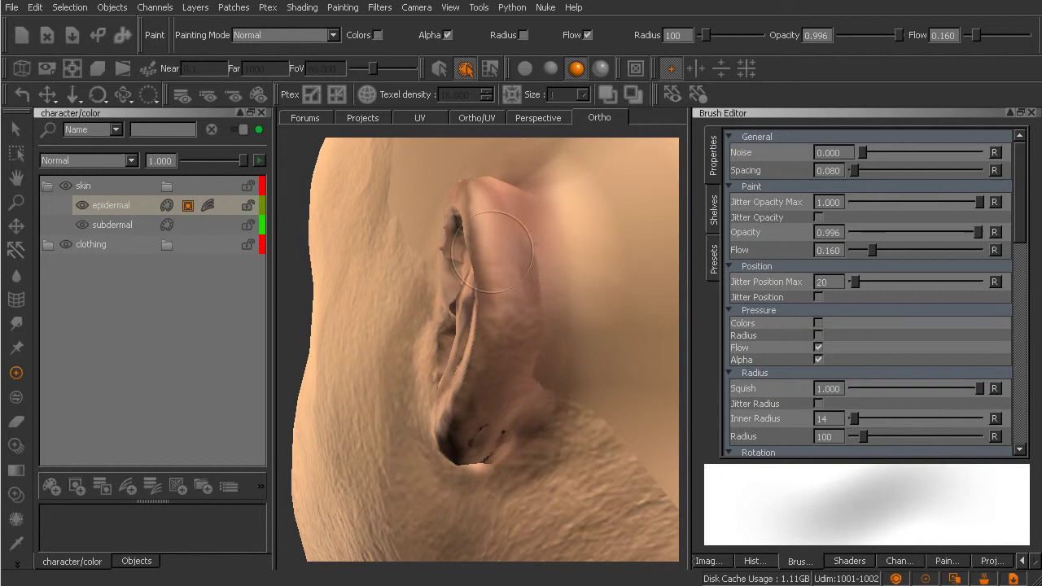
mouse_move(494, 372)
alt+mouse_down()
mouse_move(582, 383)
mouse_move(476, 372)
alt+mouse_up()
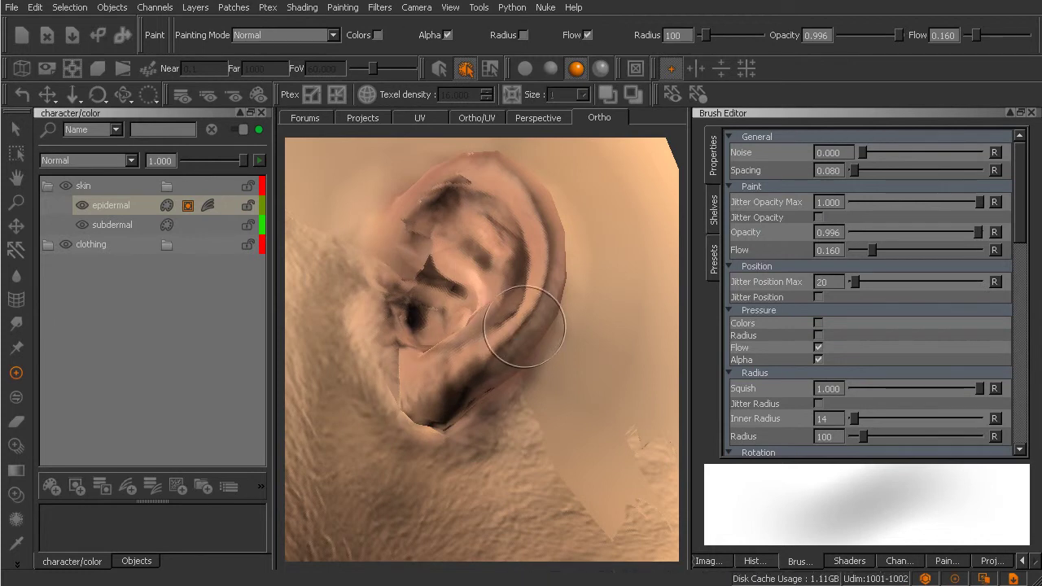
Paint the epidermal mask softly over the character's nose, covering the bridge, tip and both nostrils.
scroll(521, 322, down, 5)
alt+drag(521, 325, 546, 374)
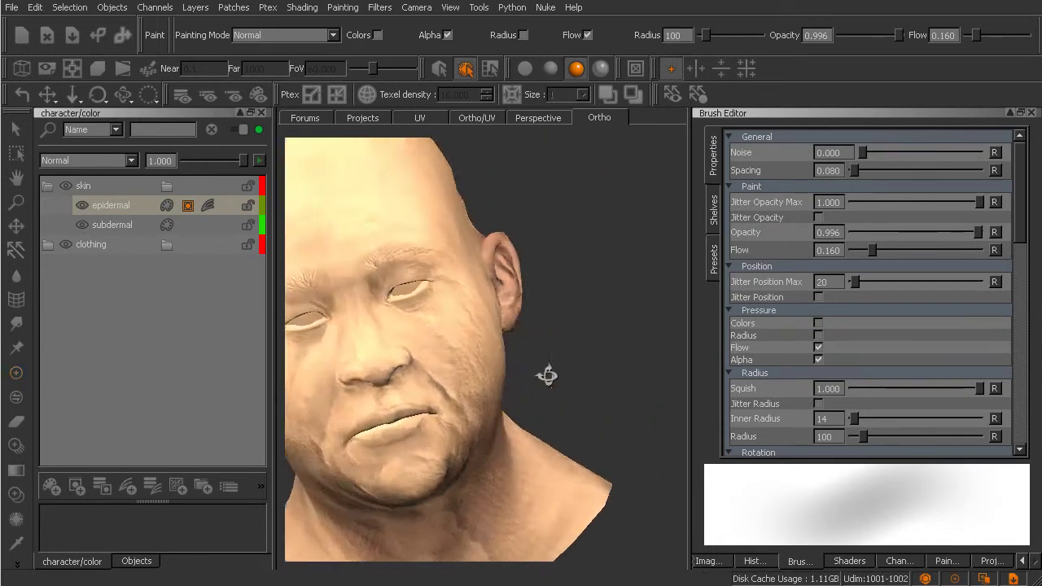
scroll(456, 368, up, 4)
alt+middle_drag(434, 365, 572, 309)
scroll(537, 325, down, 2)
alt+middle_drag(517, 342, 542, 358)
alt+right_drag(542, 358, 485, 333)
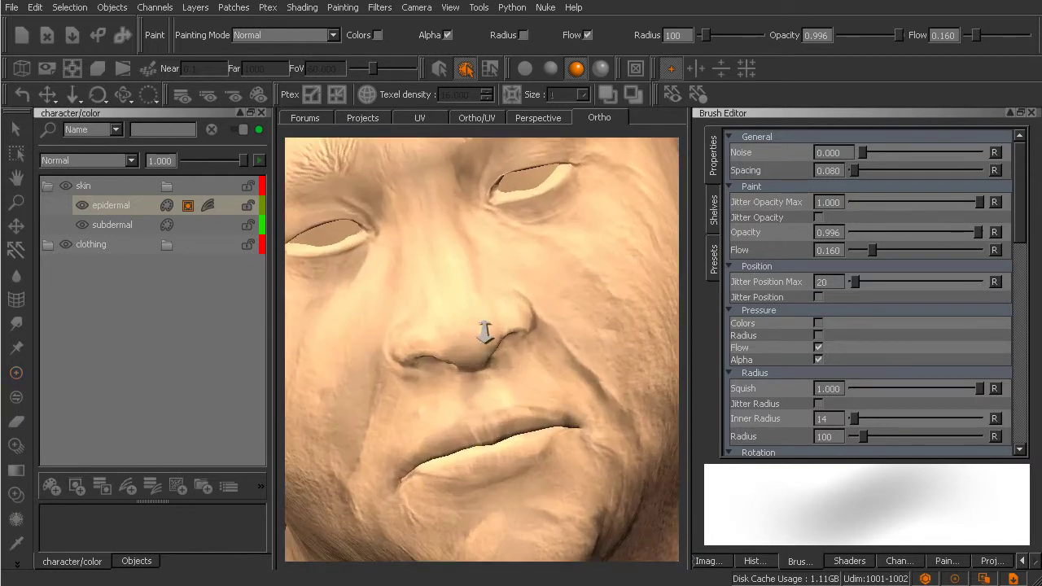
alt+drag(492, 320, 468, 325)
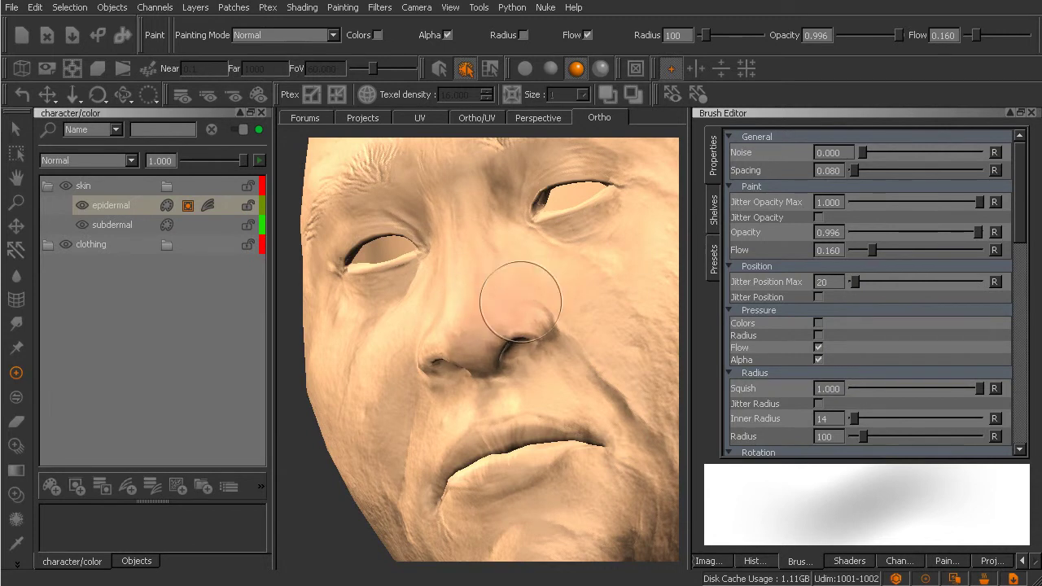
mouse_move(481, 314)
alt+mouse_down()
mouse_move(548, 319)
mouse_move(489, 323)
alt+mouse_up()
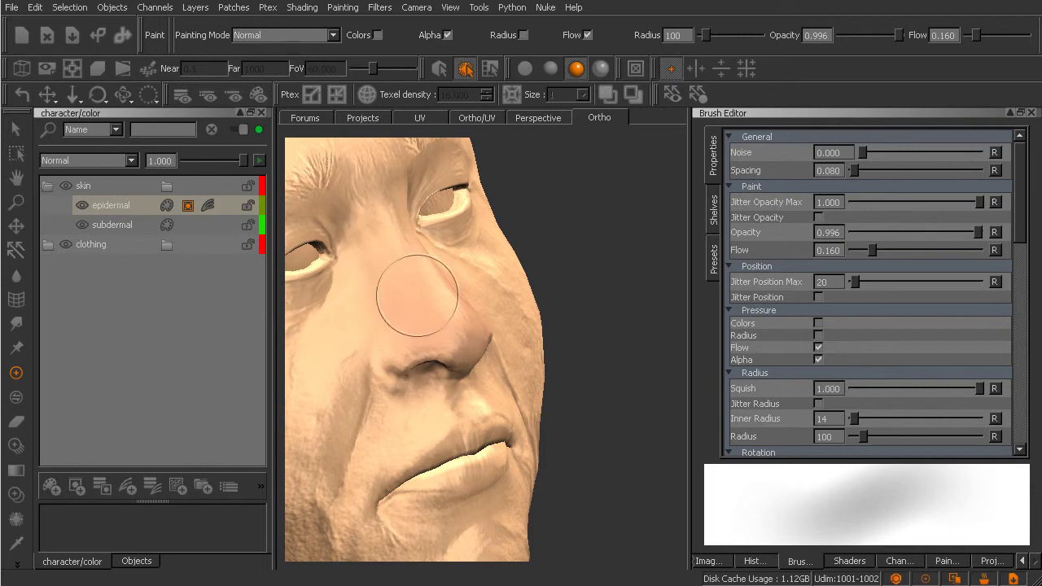
mouse_move(526, 353)
alt+mouse_down()
mouse_move(486, 426)
mouse_move(535, 372)
mouse_move(529, 333)
alt+mouse_up()
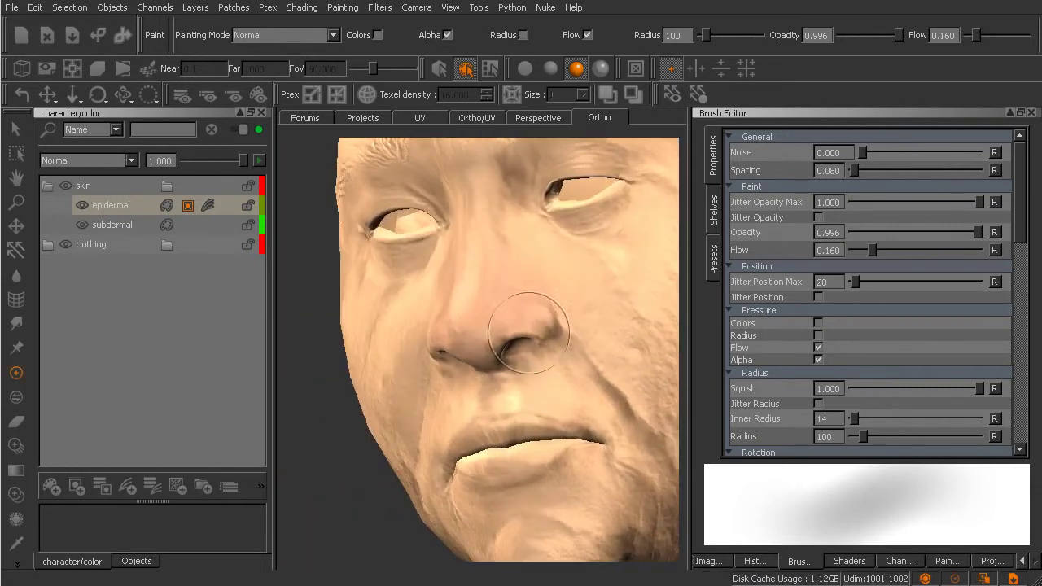
Check the nose's mask painting under flat lighting, and restore the full lighting to examine the face and cheek up close.
click(525, 69)
alt+middle_drag(569, 340, 530, 345)
mouse_move(530, 345)
alt+mouse_down()
mouse_move(594, 356)
mouse_move(569, 351)
alt+mouse_up()
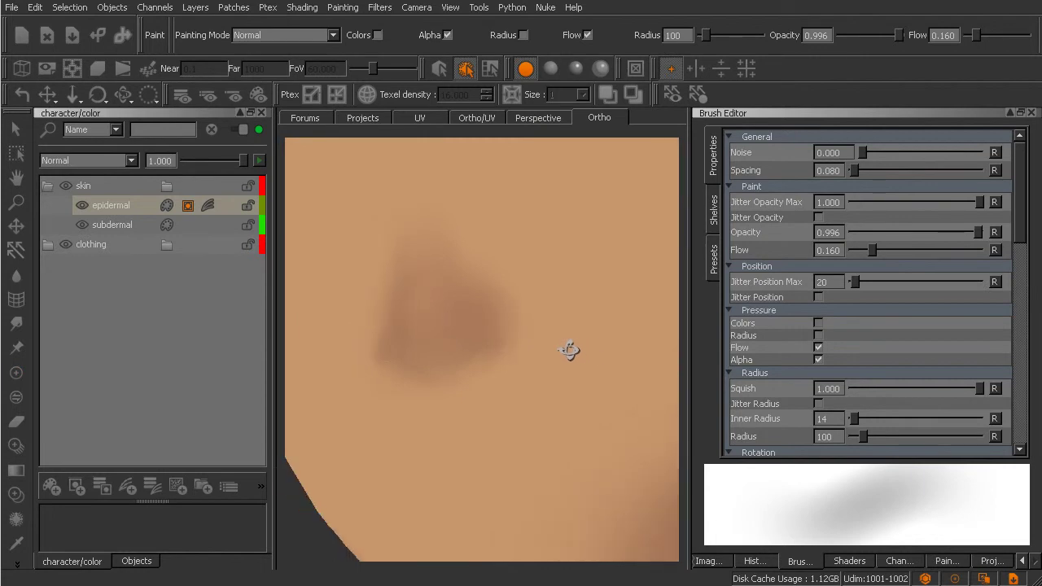
click(576, 76)
alt+right_drag(576, 379, 546, 407)
mouse_move(546, 407)
alt+mouse_down()
mouse_move(545, 423)
mouse_move(564, 425)
mouse_move(534, 400)
alt+mouse_up()
mouse_move(522, 362)
alt+mouse_down()
mouse_move(540, 395)
mouse_move(530, 442)
mouse_move(564, 396)
mouse_move(534, 375)
mouse_move(575, 400)
mouse_move(532, 379)
mouse_move(556, 377)
mouse_move(532, 395)
mouse_move(550, 415)
mouse_move(538, 399)
mouse_move(551, 391)
mouse_move(532, 429)
mouse_move(493, 403)
alt+mouse_up()
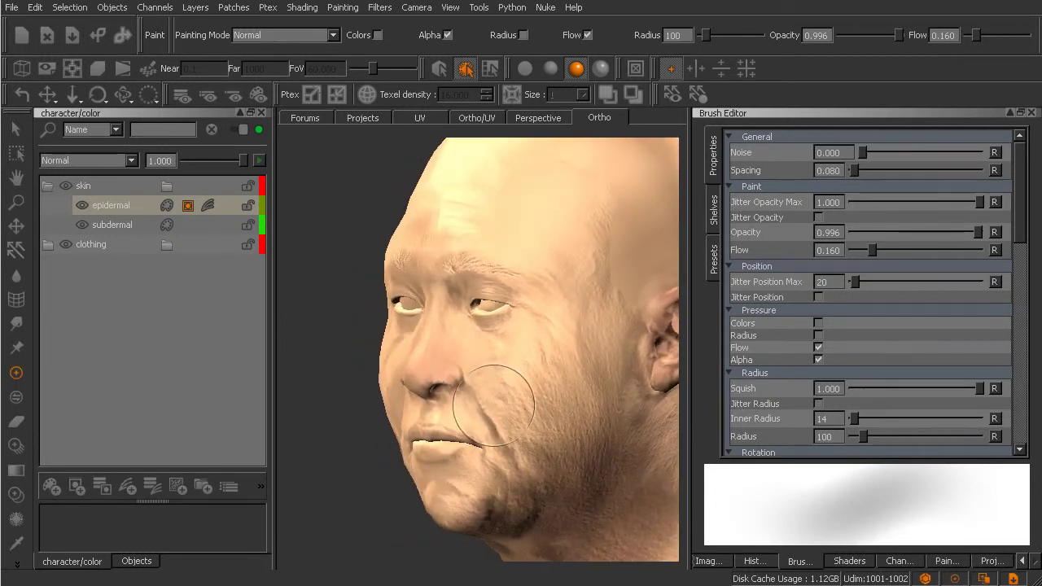
alt+right_drag(542, 396, 582, 396)
alt+middle_drag(577, 398, 527, 378)
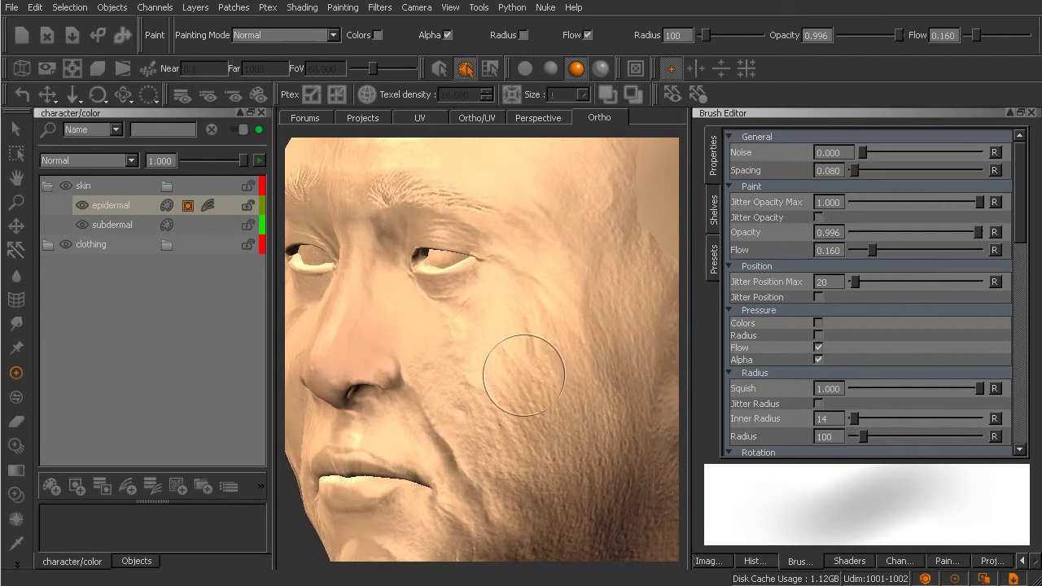
Load the speckled pore brush Brush_4 from the custom brush shelf and test its stroke in the brush preview.
key(b)
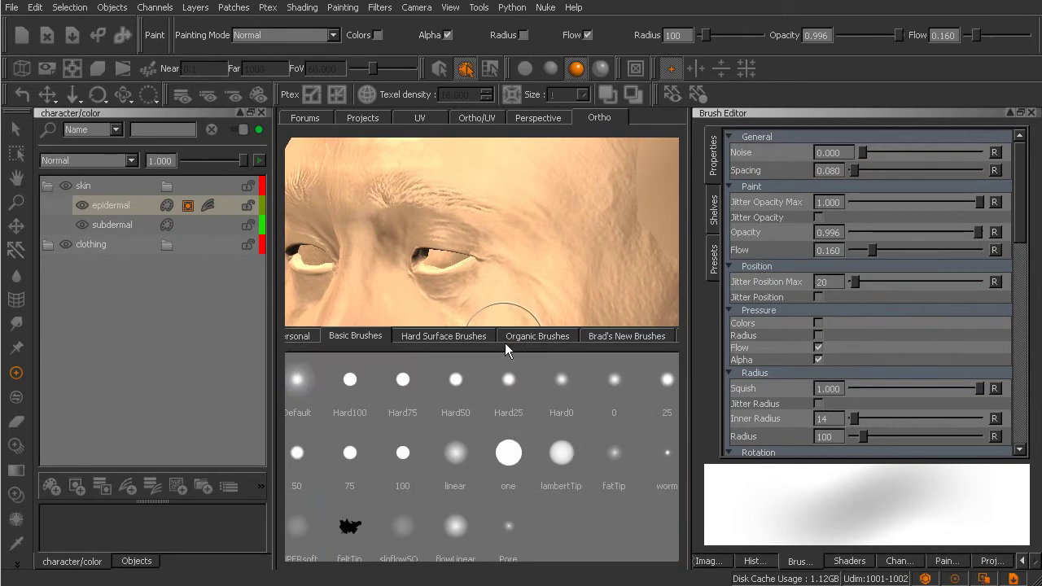
click(632, 336)
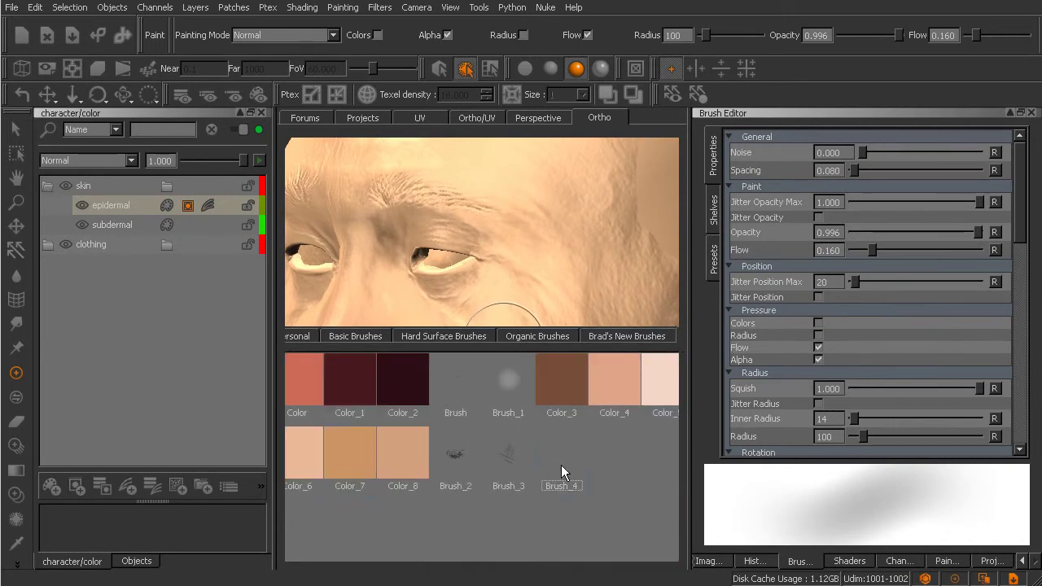
click(561, 466)
click(778, 512)
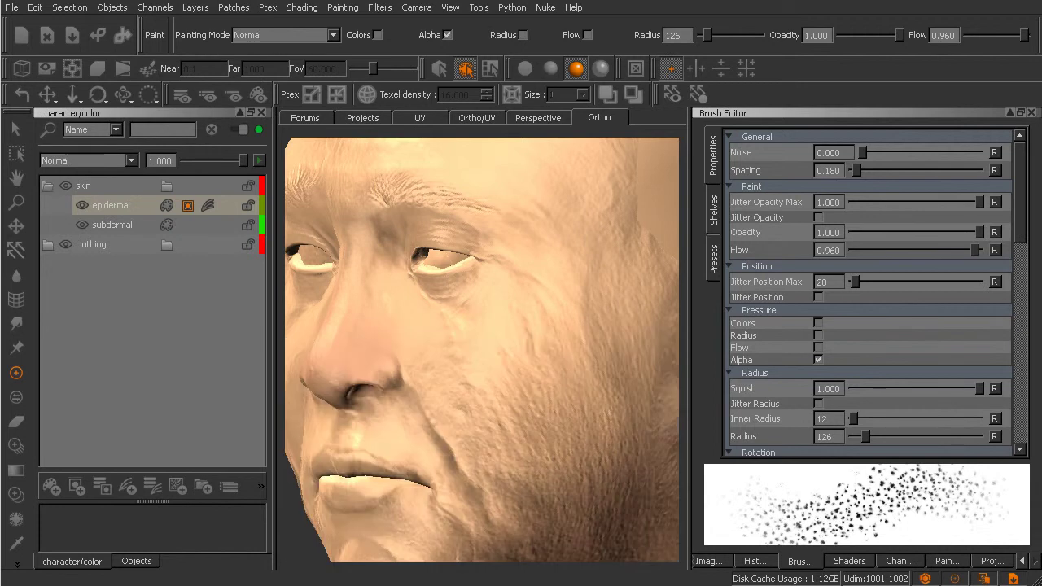
drag(778, 509, 938, 502)
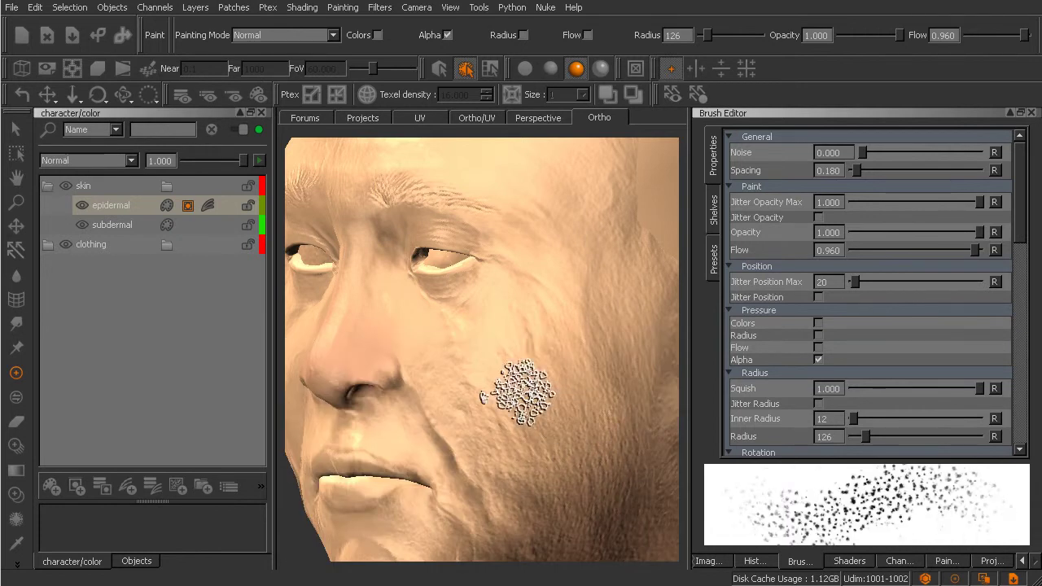
Try the speckled brush on the epidermal mask over the cheek under flat lighting, and restore the full lighting.
alt+right_drag(517, 392, 526, 414)
alt+middle_drag(526, 414, 519, 408)
key(j)
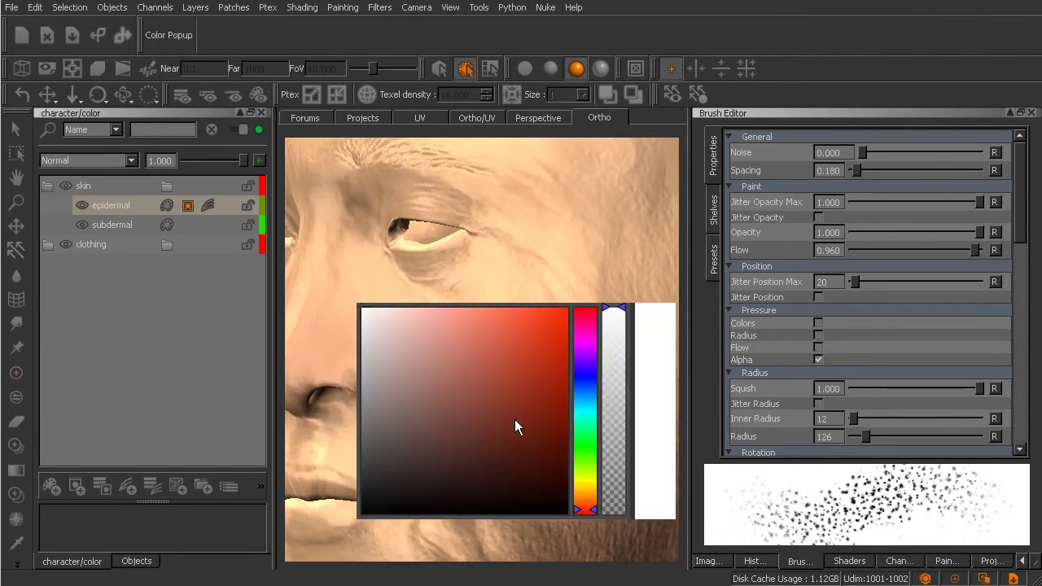
key(j)
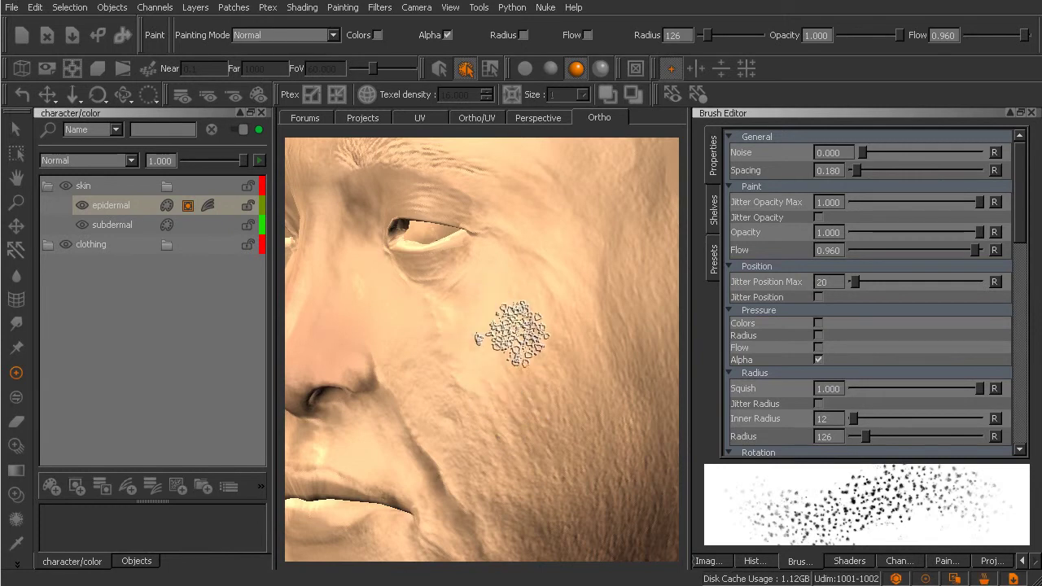
click(525, 68)
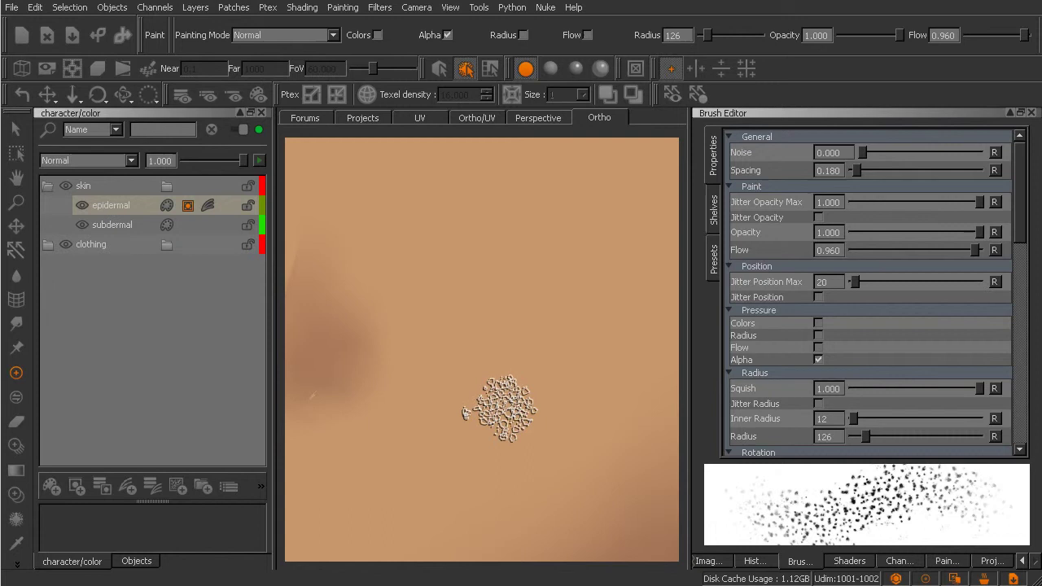
drag(509, 344, 506, 414)
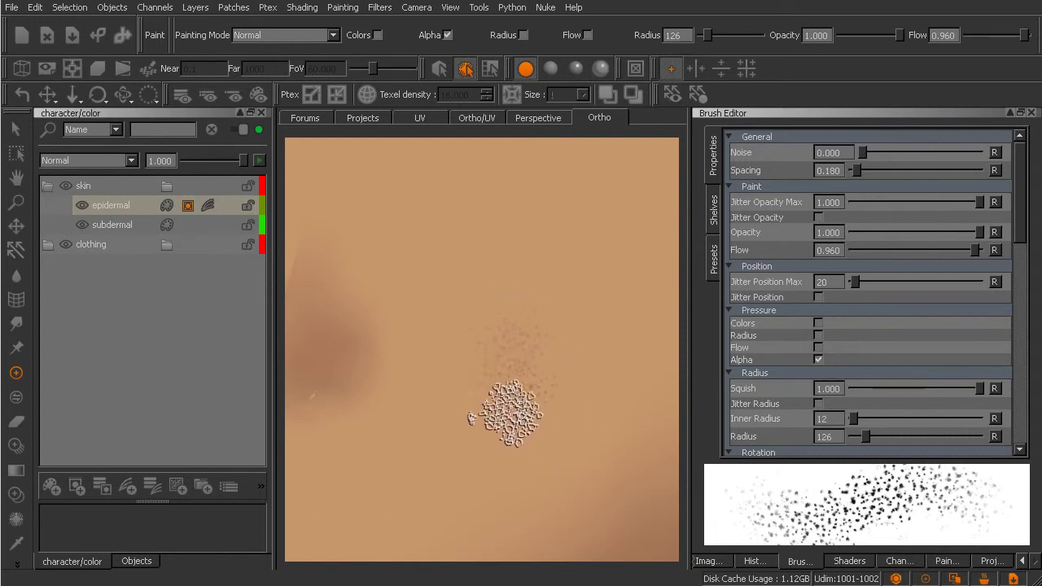
click(573, 70)
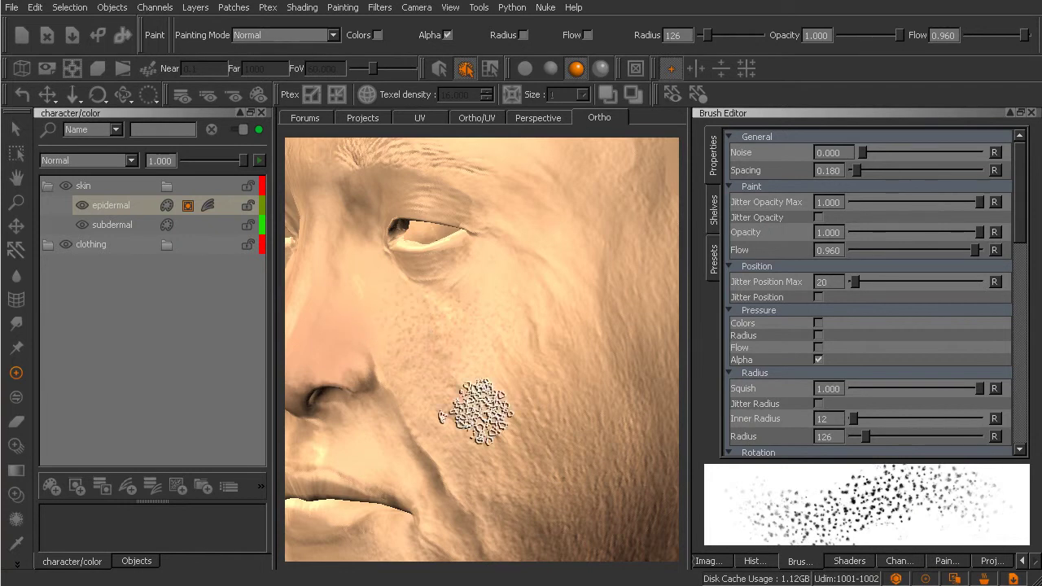
Enable pressure-controlled flow for the speckled brush and paint light speckles into the epidermal mask across both cheeks and around the nose.
click(818, 347)
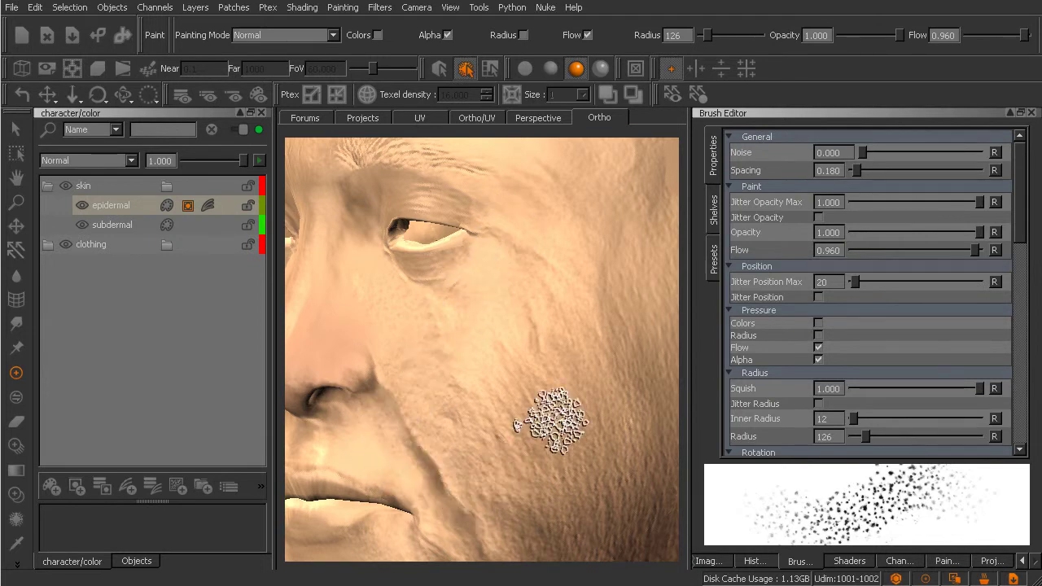
click(572, 394)
alt+drag(560, 386, 531, 429)
alt+middle_drag(531, 429, 545, 390)
alt+right_drag(546, 389, 571, 386)
alt+drag(554, 391, 597, 396)
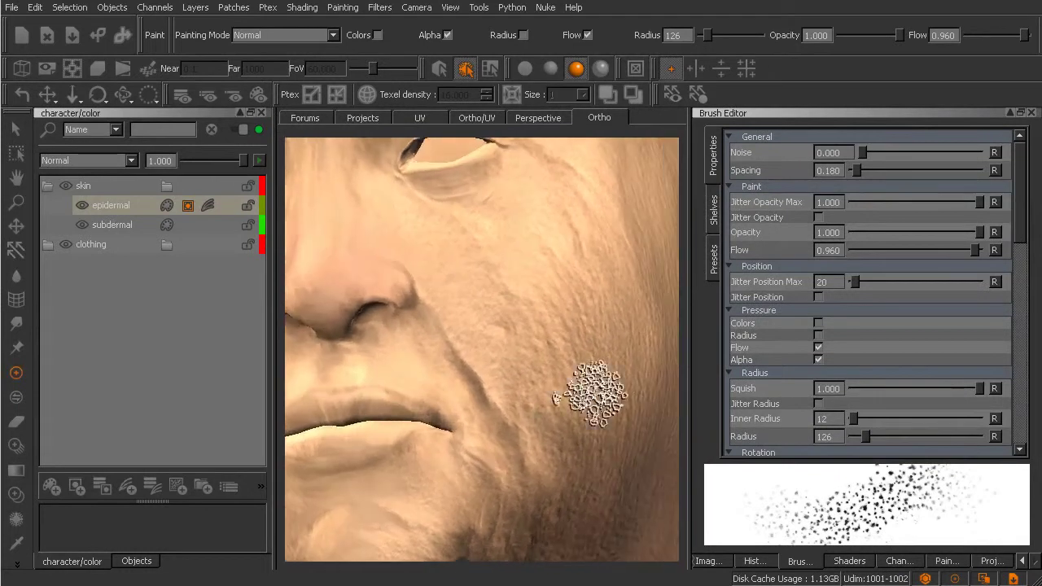
alt+middle_drag(435, 412, 527, 415)
alt+drag(527, 416, 540, 419)
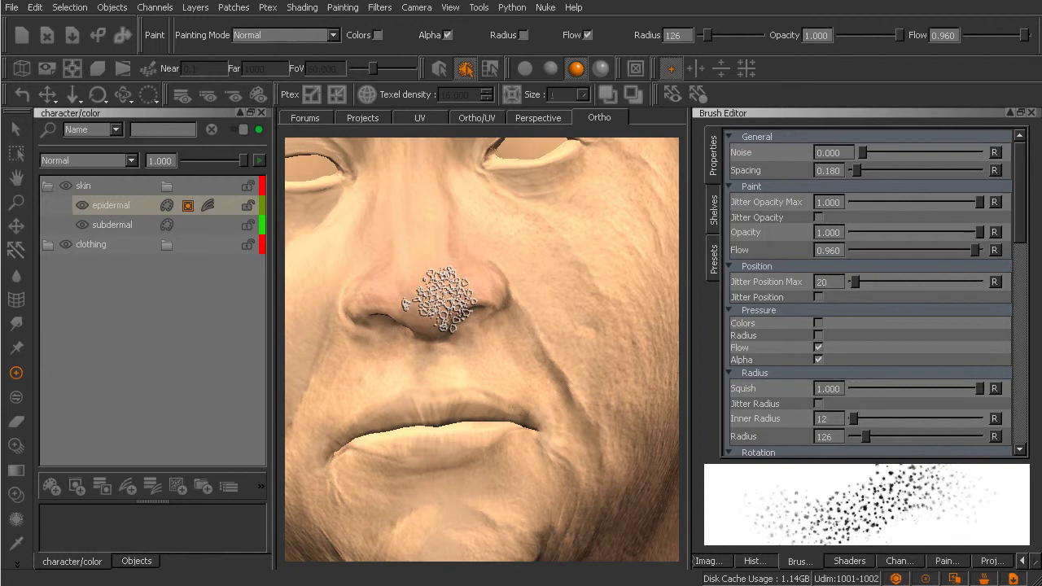
mouse_move(431, 349)
middle_down()
mouse_move(486, 384)
mouse_move(546, 390)
mouse_move(492, 358)
middle_up()
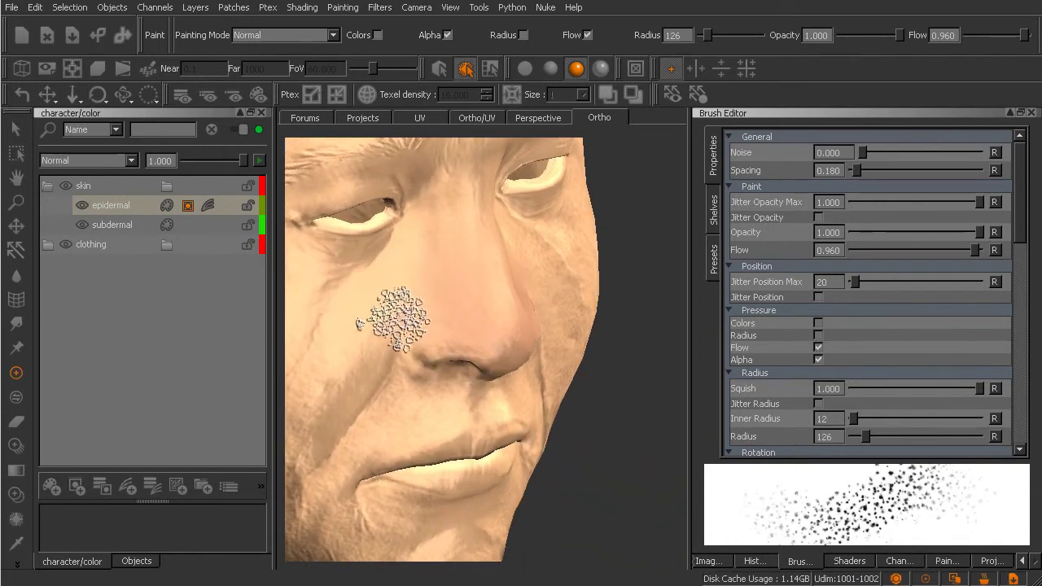
Under flat lighting, build up the speckled mask on the cheek beside the nose, using brush radii of 78 and 88.
click(526, 70)
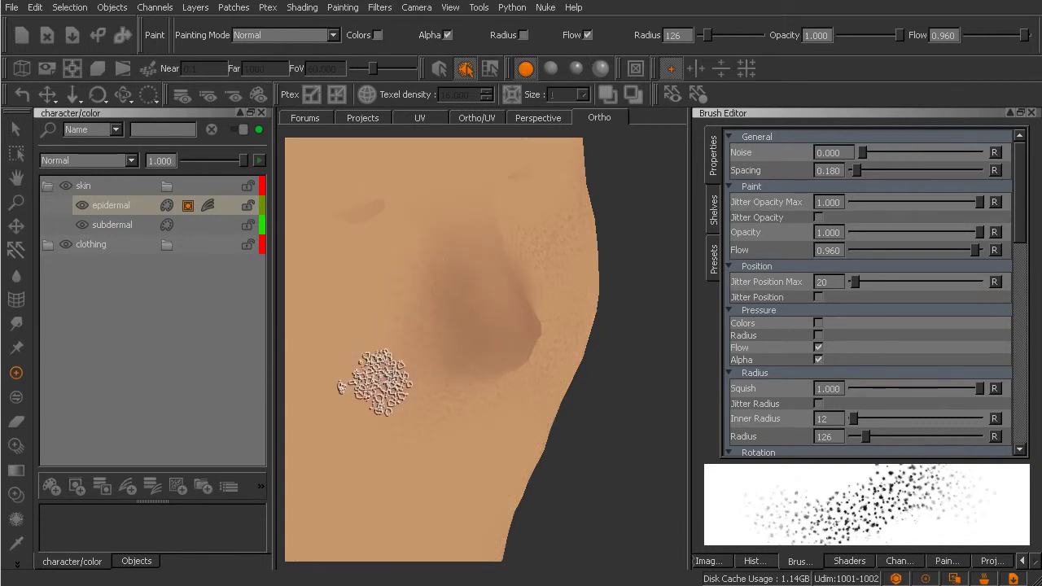
alt+drag(545, 388, 493, 393)
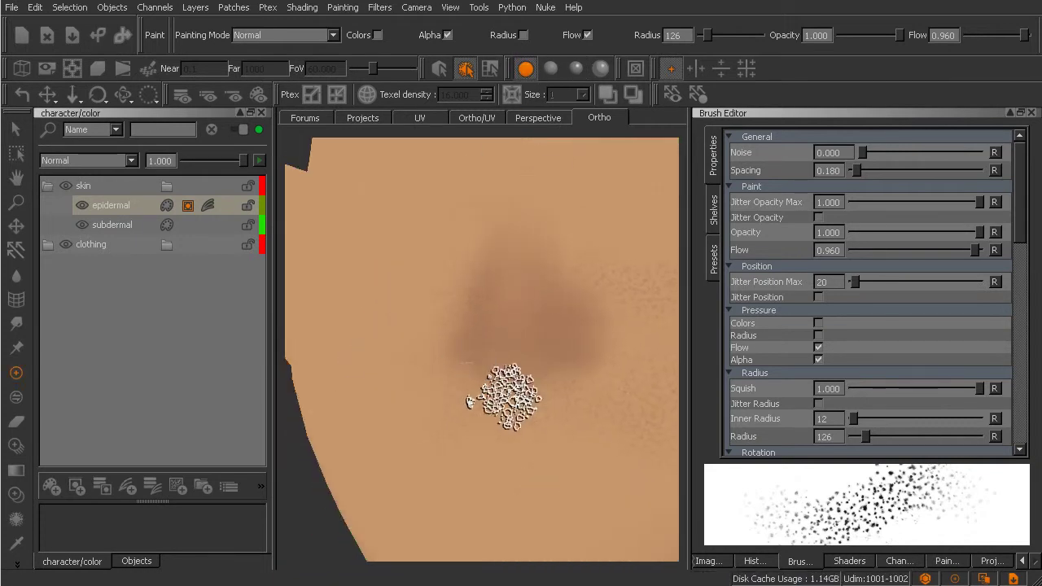
mouse_move(512, 396)
alt+middle_down()
mouse_move(434, 416)
mouse_move(514, 413)
alt+middle_up()
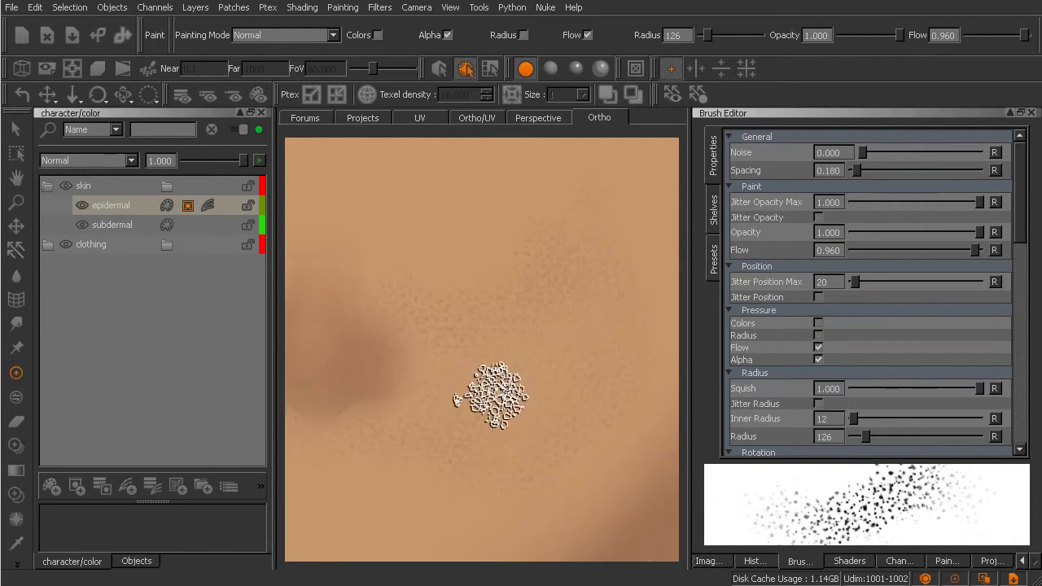
key(r)
drag(523, 350, 511, 342)
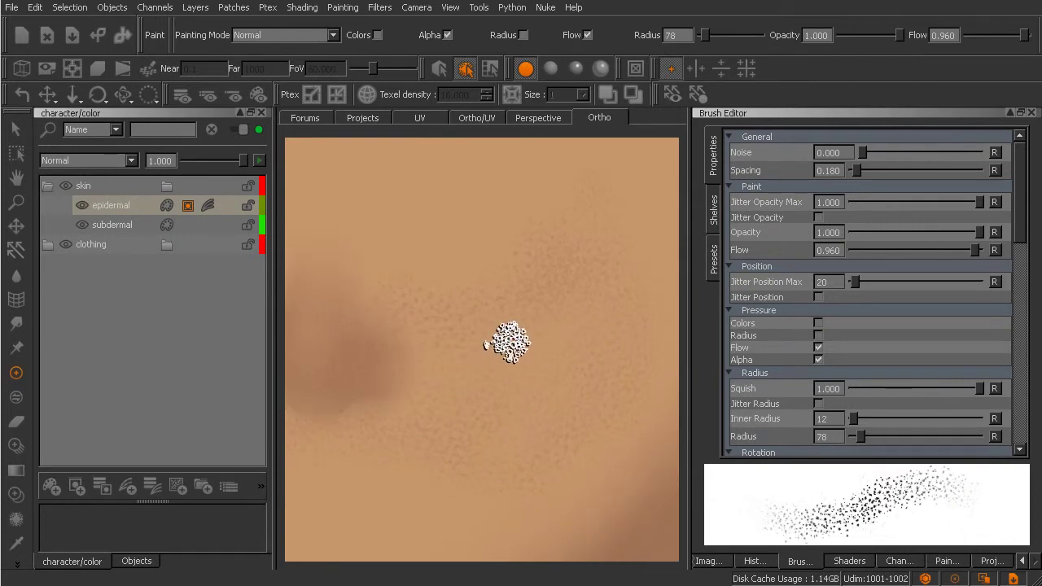
scroll(464, 353, down, 3)
scroll(489, 353, up, 3)
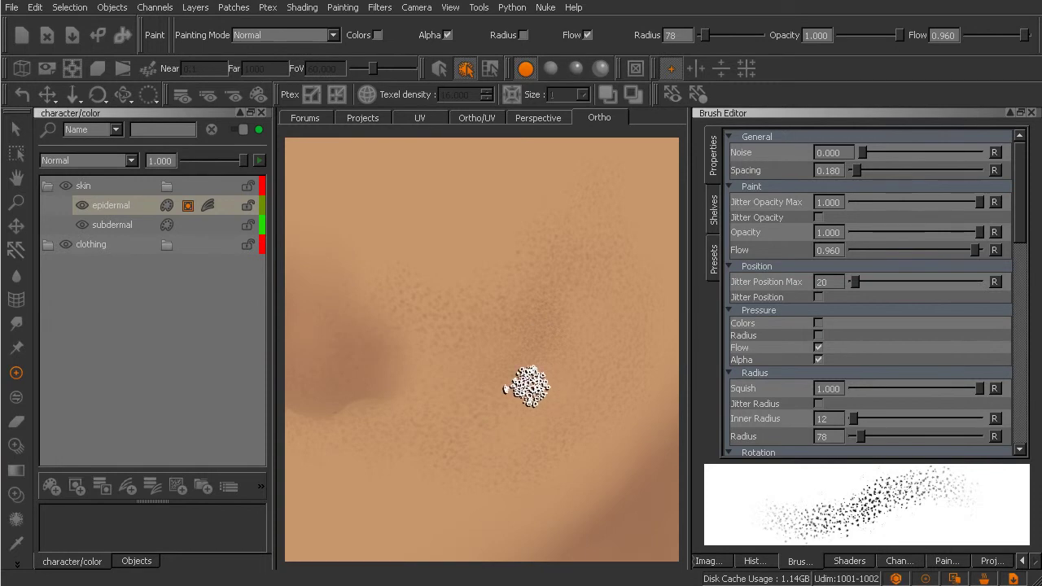
shift+drag(529, 387, 523, 382)
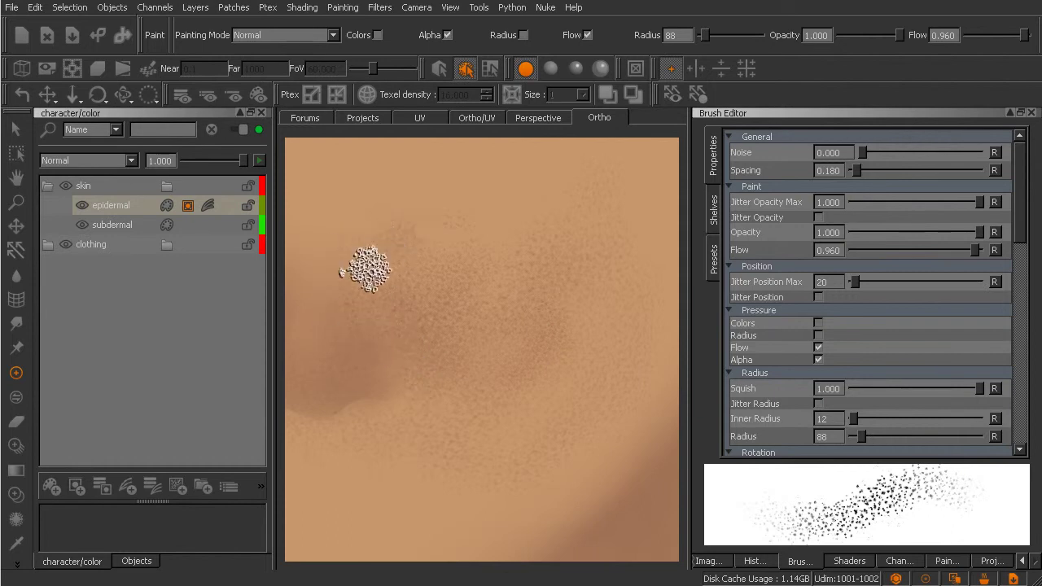
Load the blotchy brush named Brush from the custom shelf and enable pressure-controlled flow for it.
mouse_move(559, 358)
alt+right_down()
mouse_move(542, 364)
mouse_move(537, 386)
alt+right_up()
alt+drag(537, 387, 514, 380)
key(k)
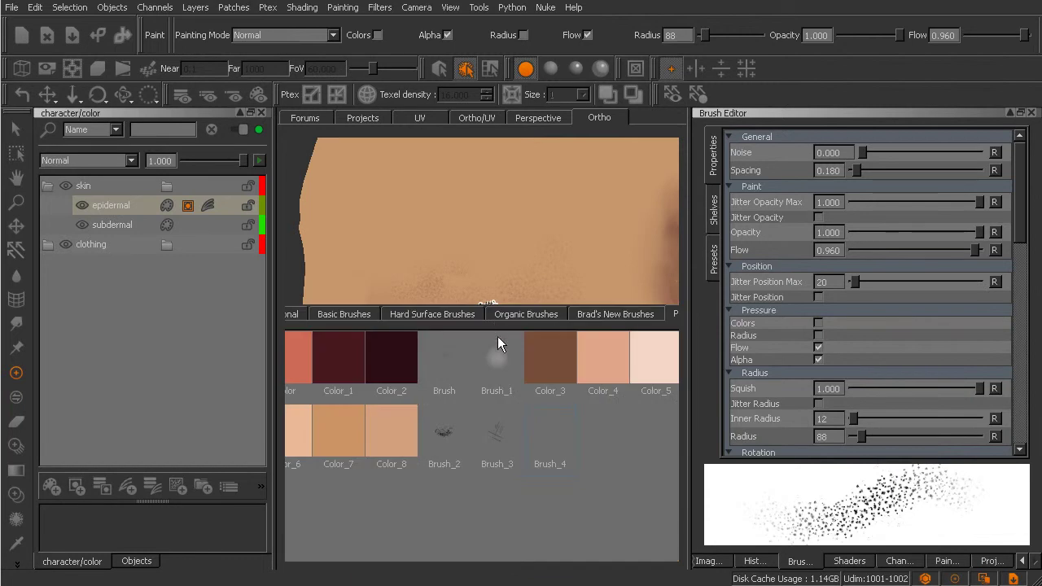
click(452, 369)
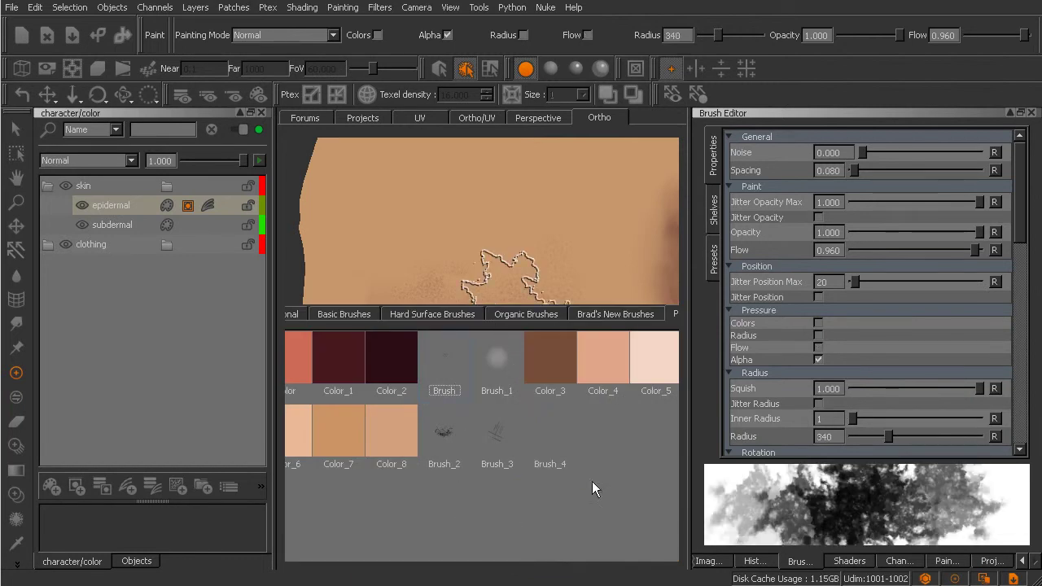
click(819, 348)
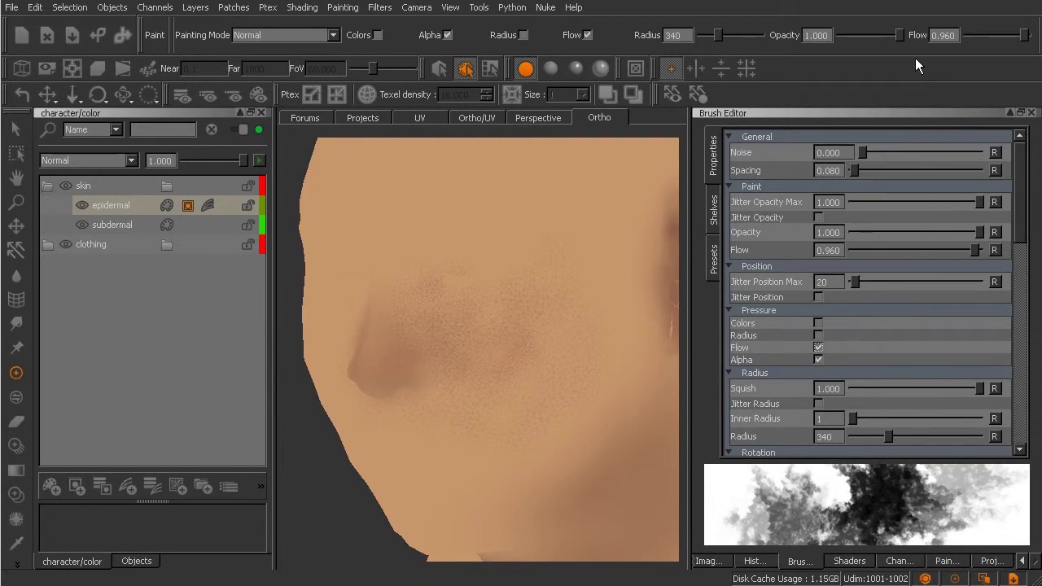
Set the blotchy brush to opacity 0.360 and radius 186, paint soft mottling over the cheek's mask, and restore full lighting.
drag(898, 36, 835, 65)
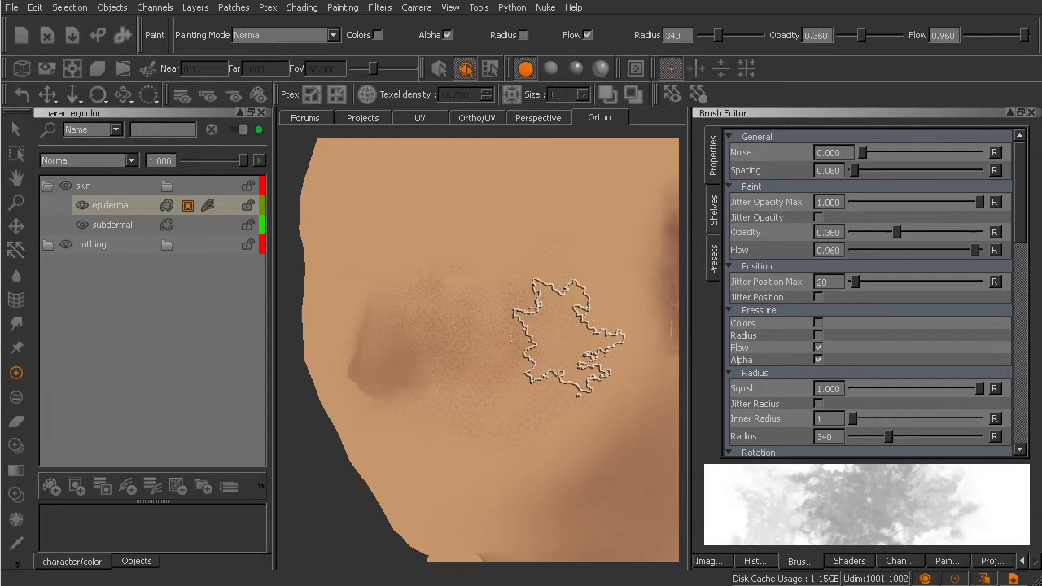
key(r)
drag(561, 342, 499, 338)
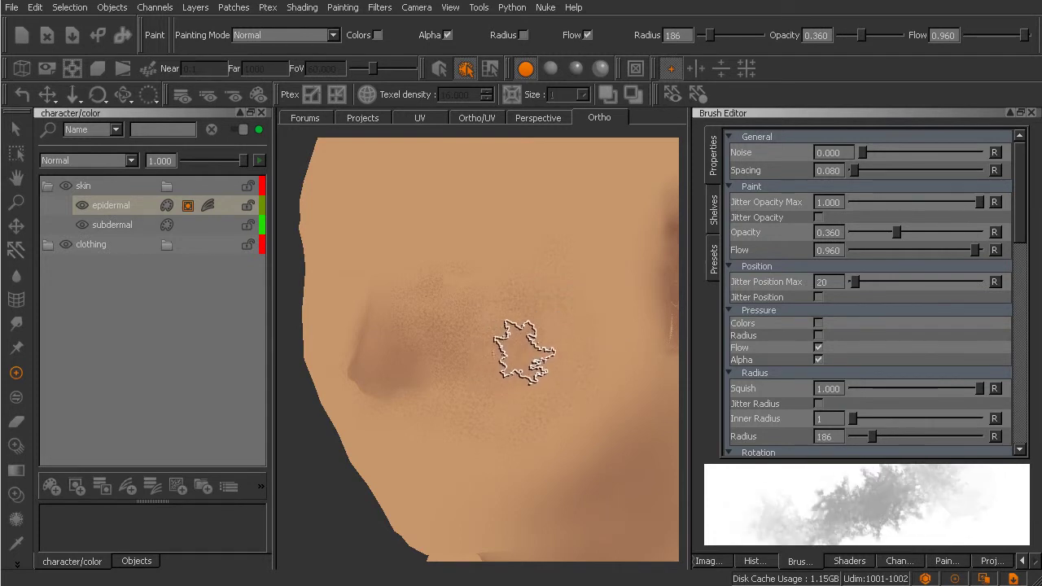
scroll(549, 358, up, 2)
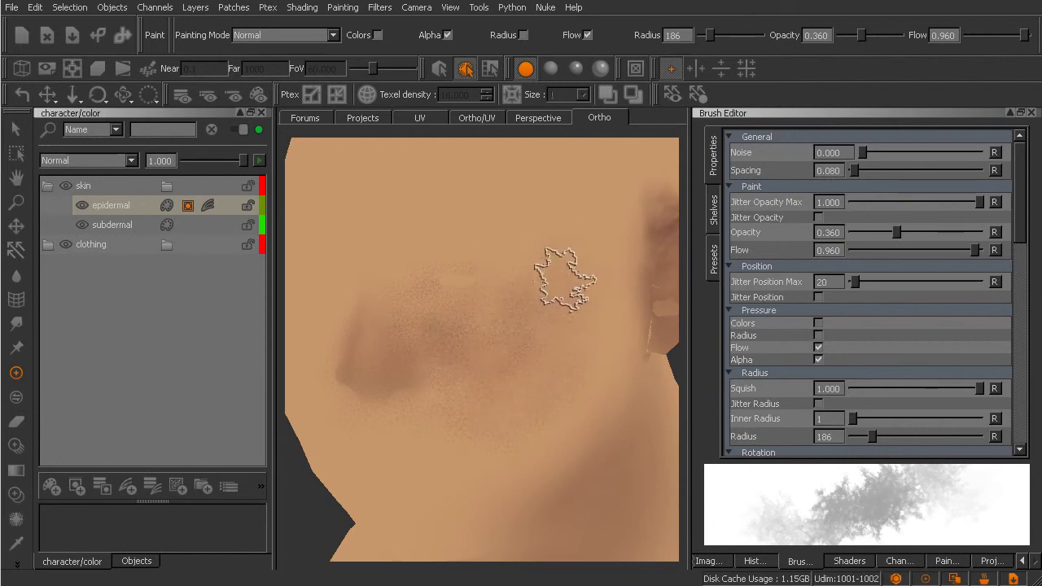
click(577, 68)
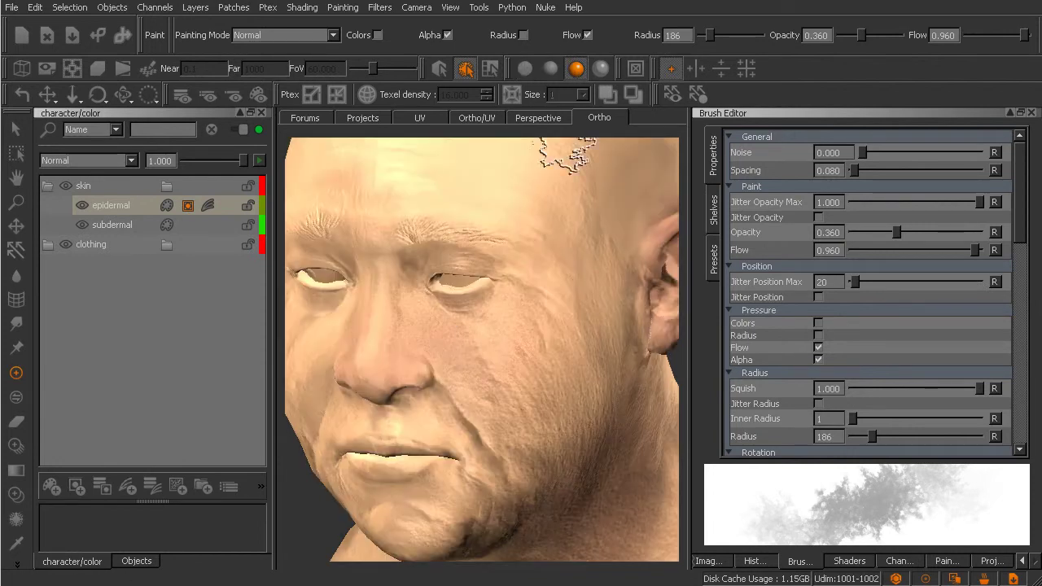
Paint blotchy mask variation around the eye socket, eyelids and inner eye corner on the same side of the face.
key(b)
middle_drag(502, 319, 475, 294)
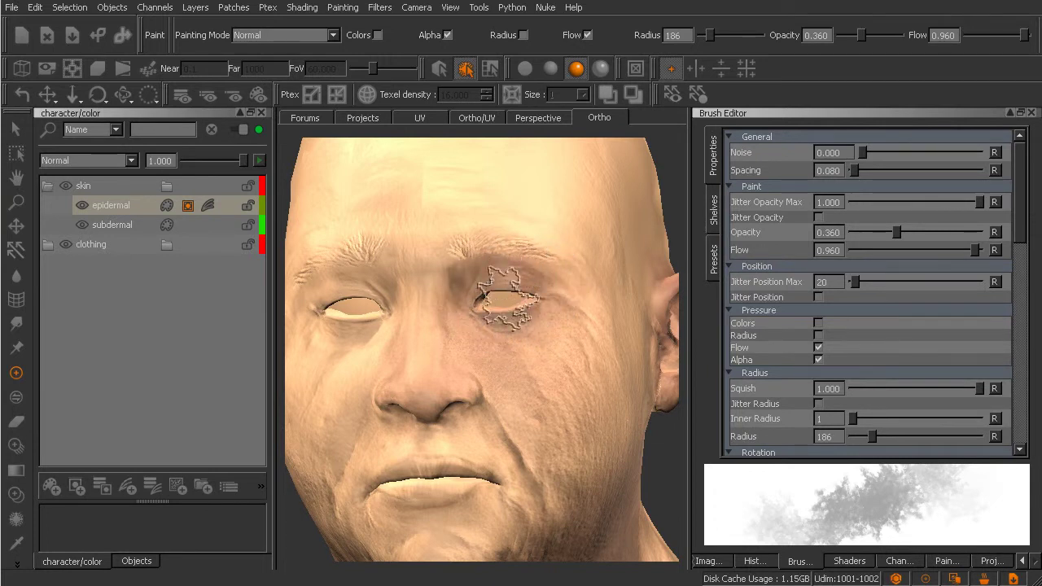
alt+drag(570, 298, 464, 360)
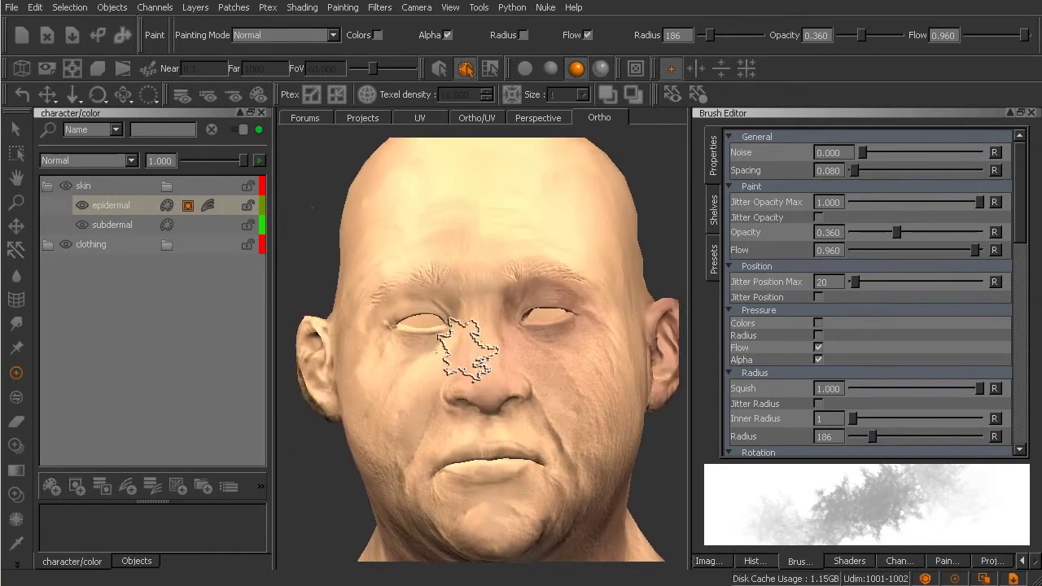
alt+right_drag(465, 360, 551, 376)
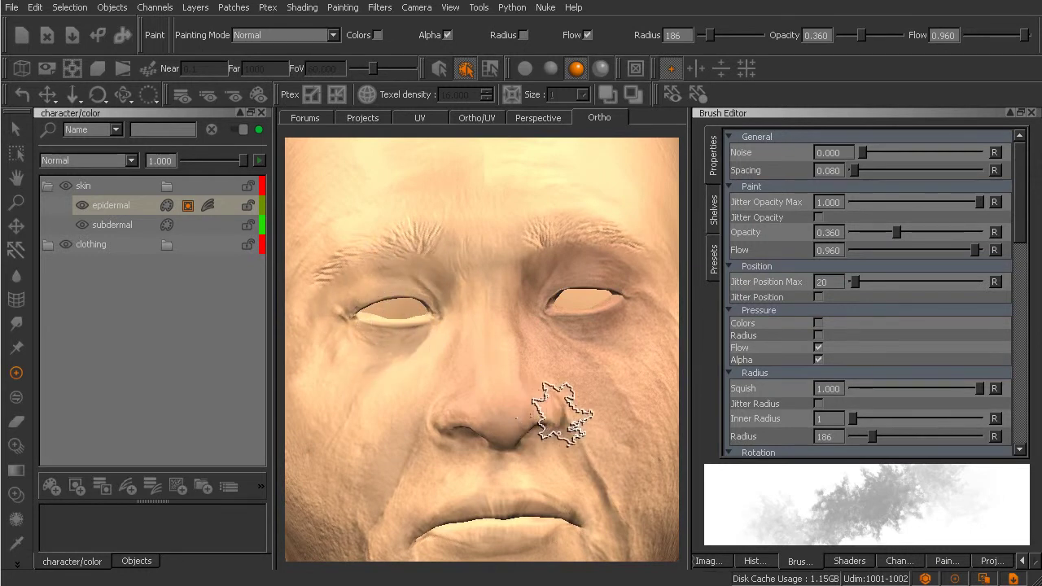
mouse_move(553, 418)
alt+mouse_down()
mouse_move(609, 401)
mouse_move(499, 453)
alt+mouse_up()
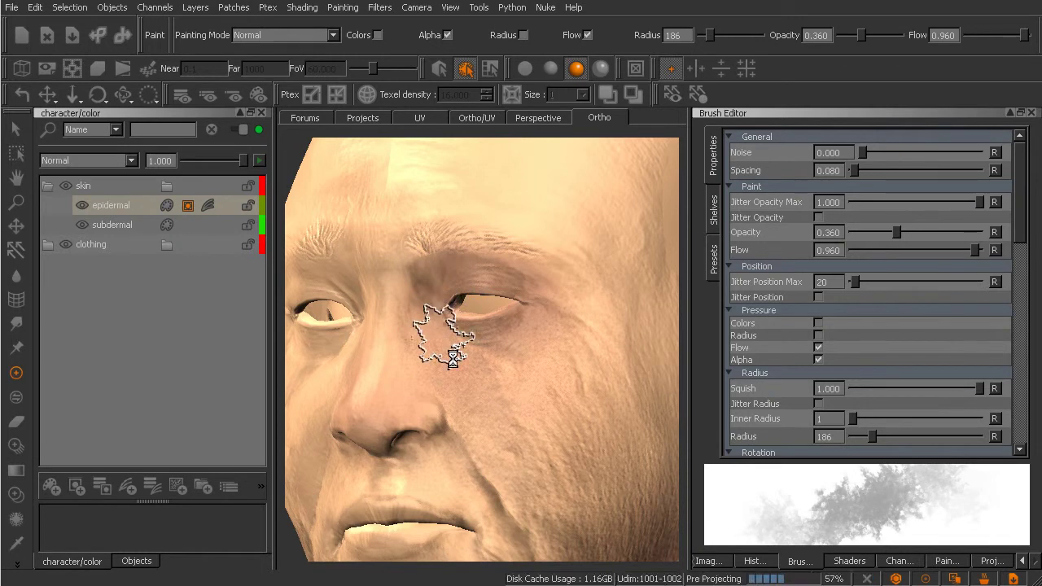
mouse_move(430, 372)
alt+mouse_down()
mouse_move(494, 378)
mouse_move(472, 377)
alt+mouse_up()
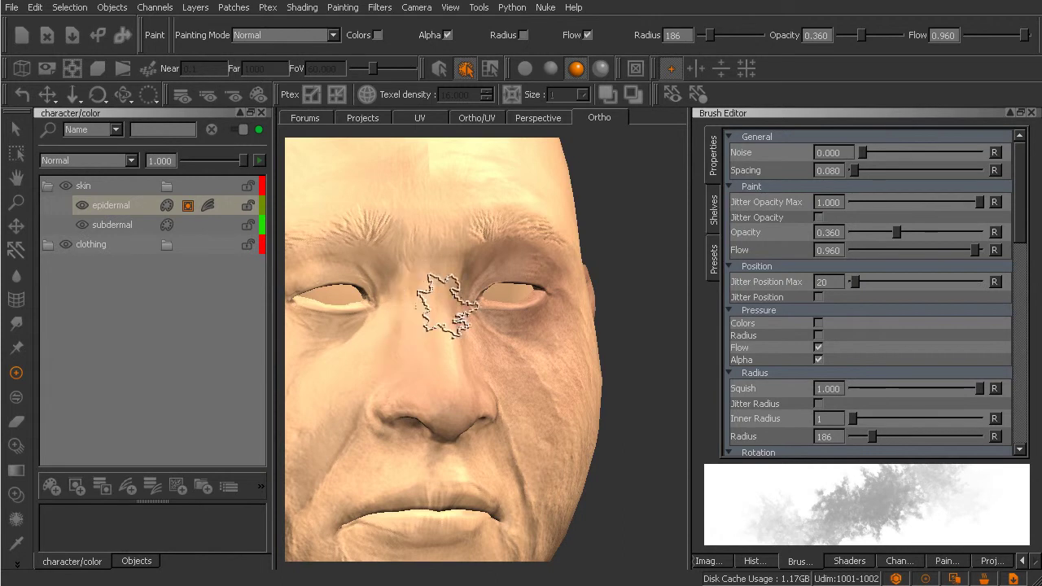
mouse_move(489, 372)
alt+mouse_down()
mouse_move(472, 410)
mouse_move(497, 394)
alt+mouse_up()
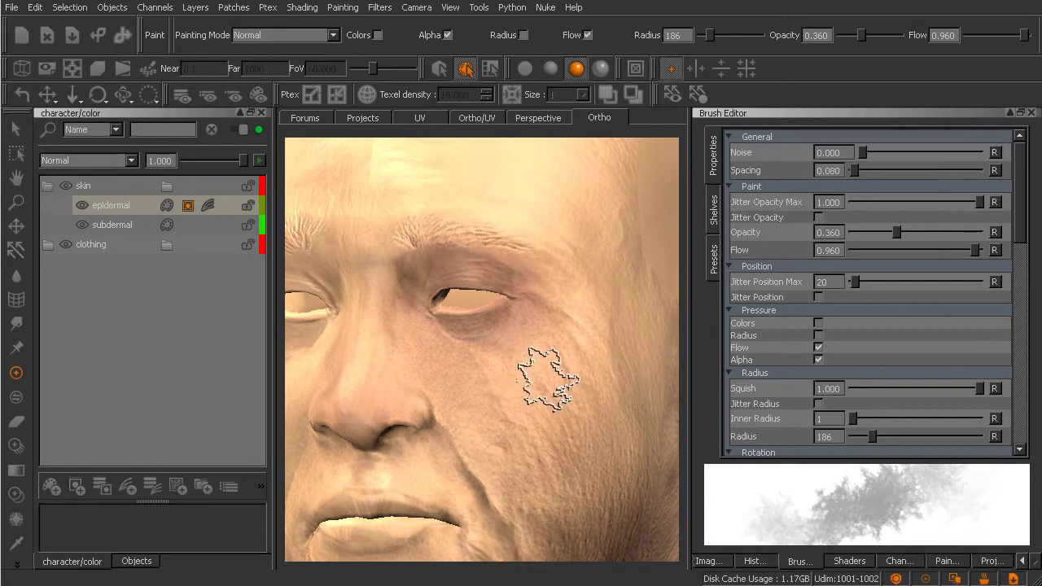
Paint blotchy mask variation over the temple and the side of the cheek towards the ear, and review the whole head.
mouse_move(562, 364)
alt+right_down()
mouse_move(519, 393)
mouse_move(513, 411)
alt+right_up()
alt+middle_drag(514, 416, 507, 396)
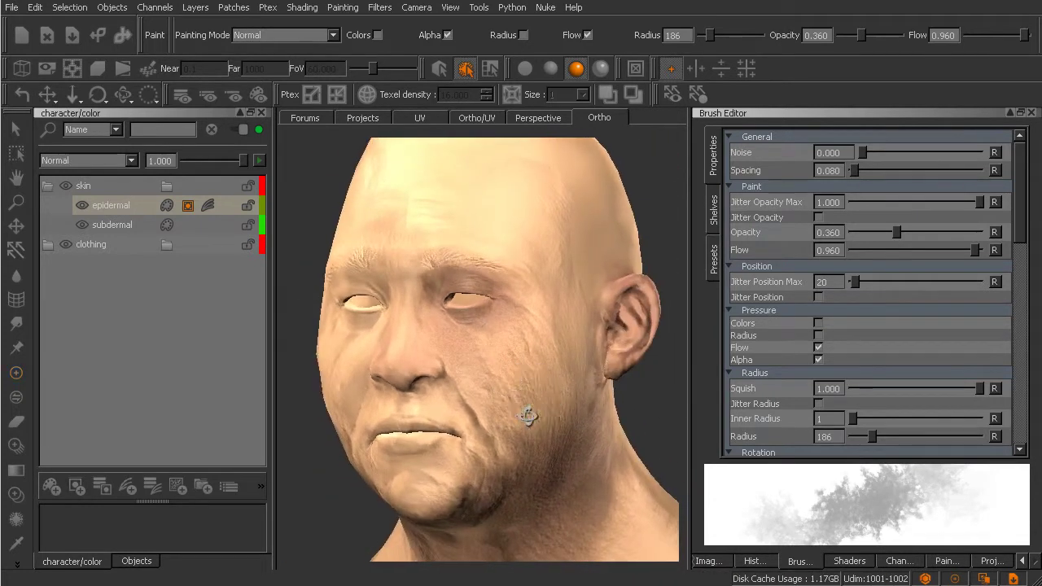
mouse_move(529, 416)
alt+mouse_down()
mouse_move(519, 405)
mouse_move(500, 418)
mouse_move(523, 395)
mouse_move(516, 326)
alt+mouse_up()
alt+right_drag(516, 325, 531, 337)
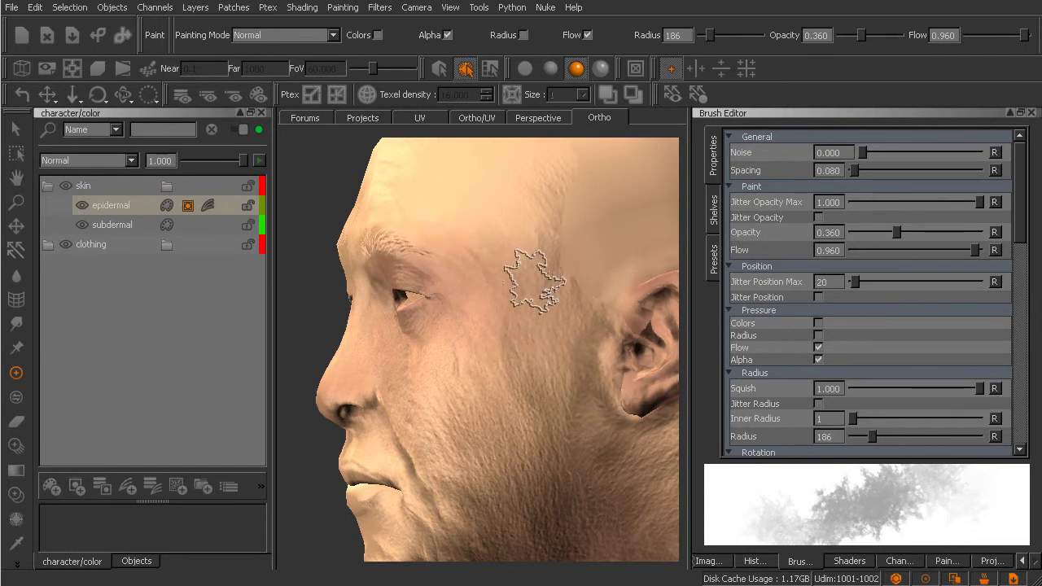
mouse_move(541, 332)
middle_down()
mouse_move(551, 365)
mouse_move(530, 377)
mouse_move(542, 346)
middle_up()
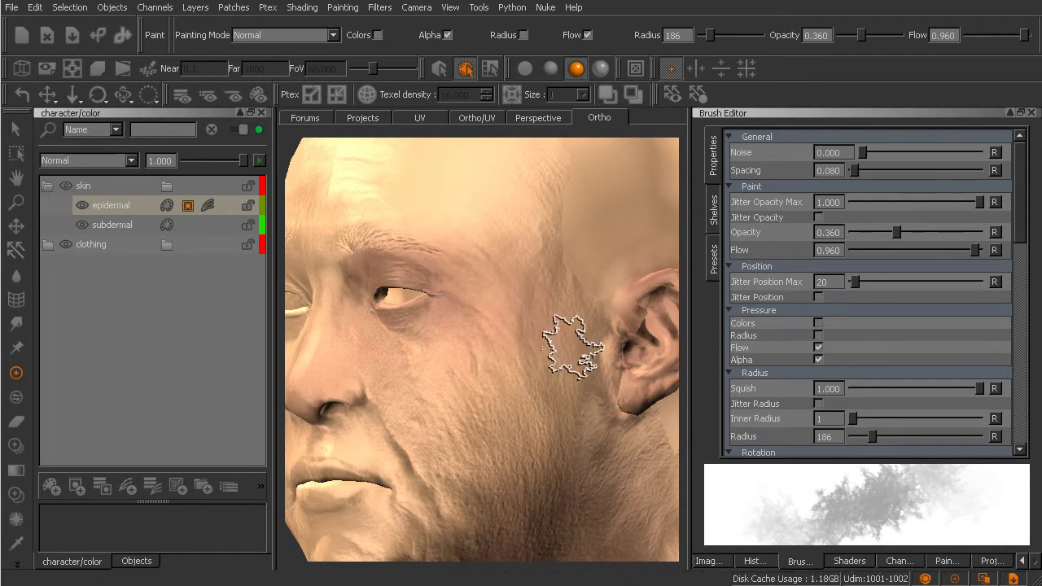
mouse_move(565, 344)
middle_down()
mouse_move(530, 388)
mouse_move(553, 396)
mouse_move(562, 361)
mouse_move(540, 297)
mouse_move(548, 395)
mouse_move(526, 409)
mouse_move(575, 349)
mouse_move(526, 399)
mouse_move(581, 390)
mouse_move(516, 389)
mouse_move(595, 389)
mouse_move(537, 392)
mouse_move(564, 340)
middle_up()
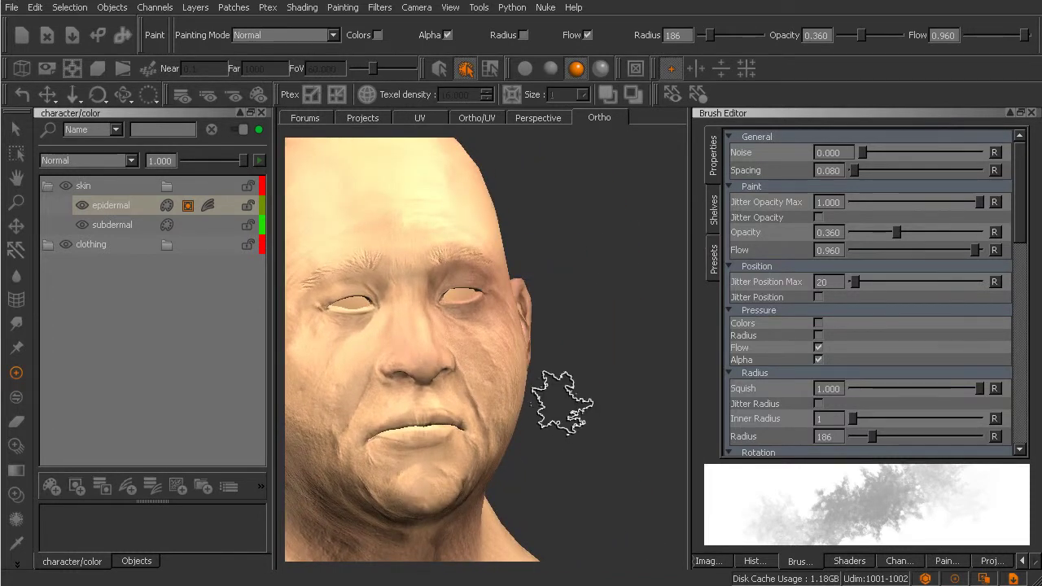
mouse_move(563, 403)
middle_down()
mouse_move(526, 421)
mouse_move(559, 396)
mouse_move(517, 420)
mouse_move(507, 411)
middle_up()
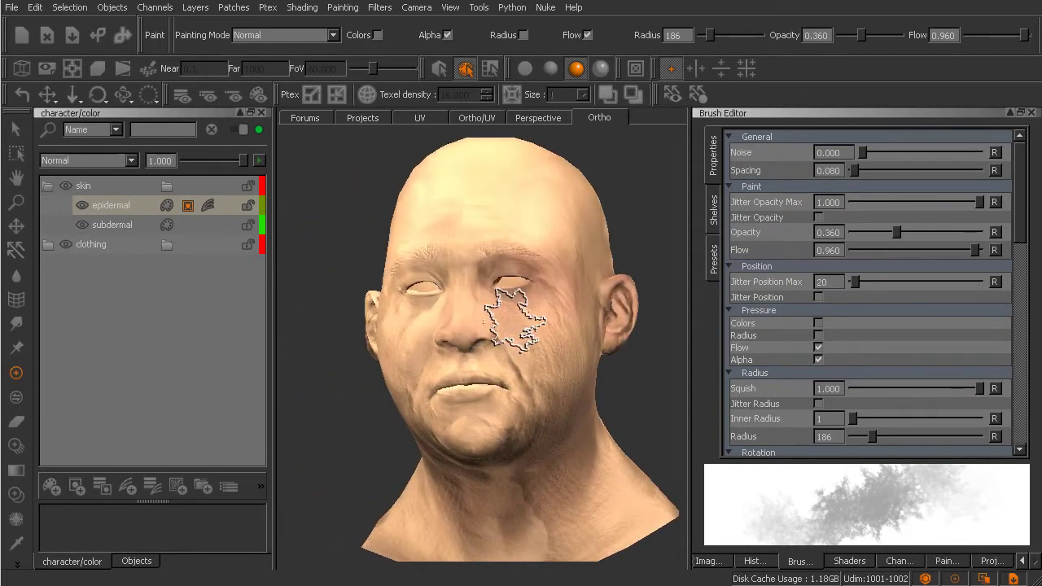